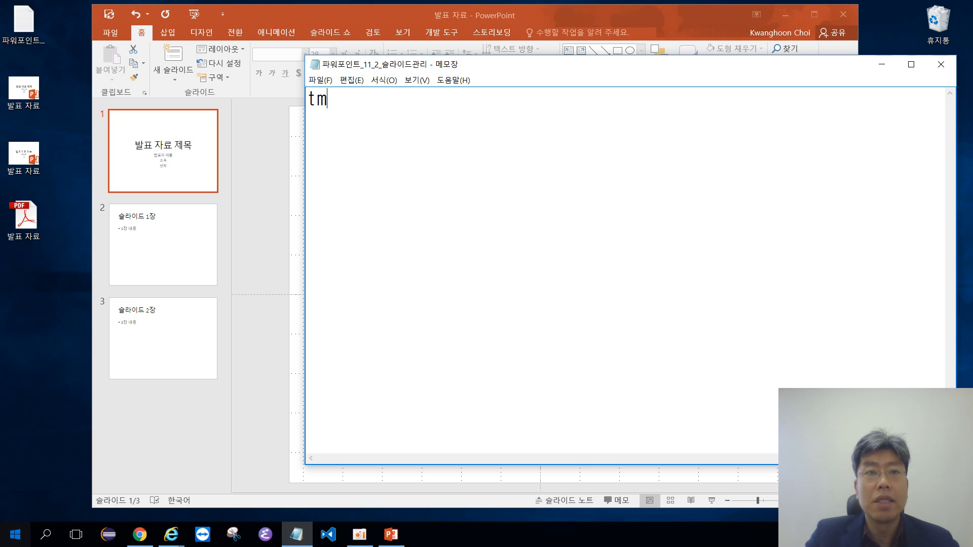
Step: Replace the mistyped text in the note with the heading "슬라이드 관리" and leave a blank line below it
{"action": "key", "text": "BackSpace"}
{"action": "key", "text": "BackSpace"}
{"action": "key", "text": "BackSpace"}
{"action": "key", "text": "Hangul"}
{"action": "type", "text": "슬라이드 관리"}
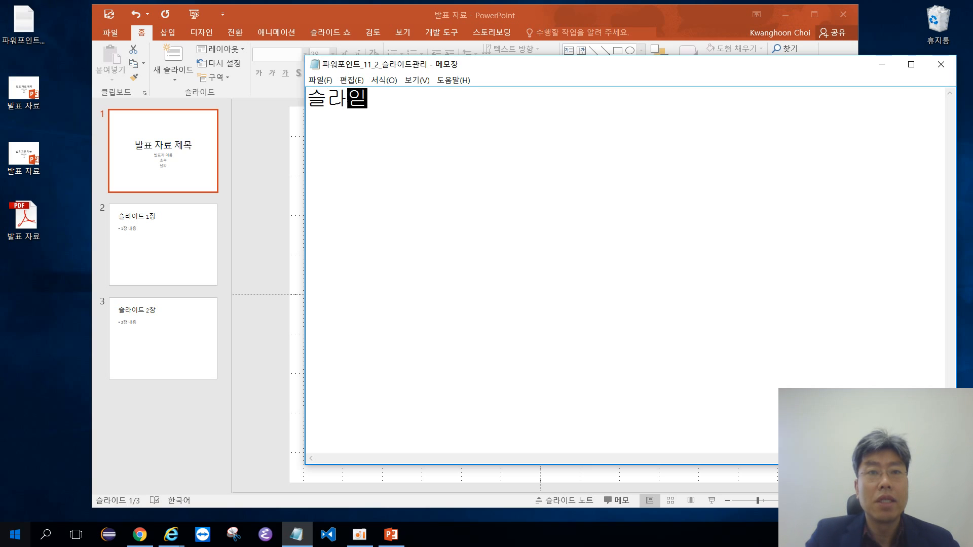
{"action": "key", "text": "Return"}
{"action": "key", "text": "Return"}
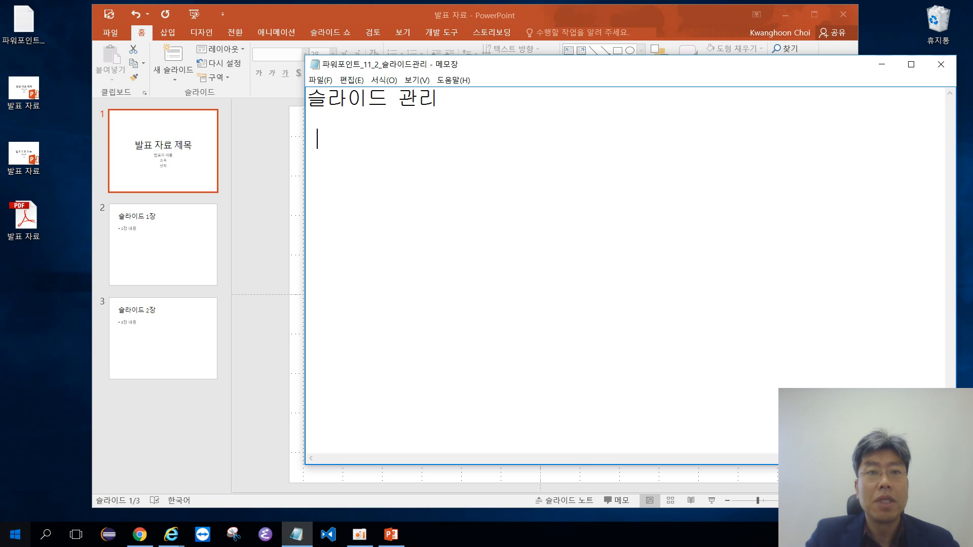
{"action": "key", "text": "BackSpace"}
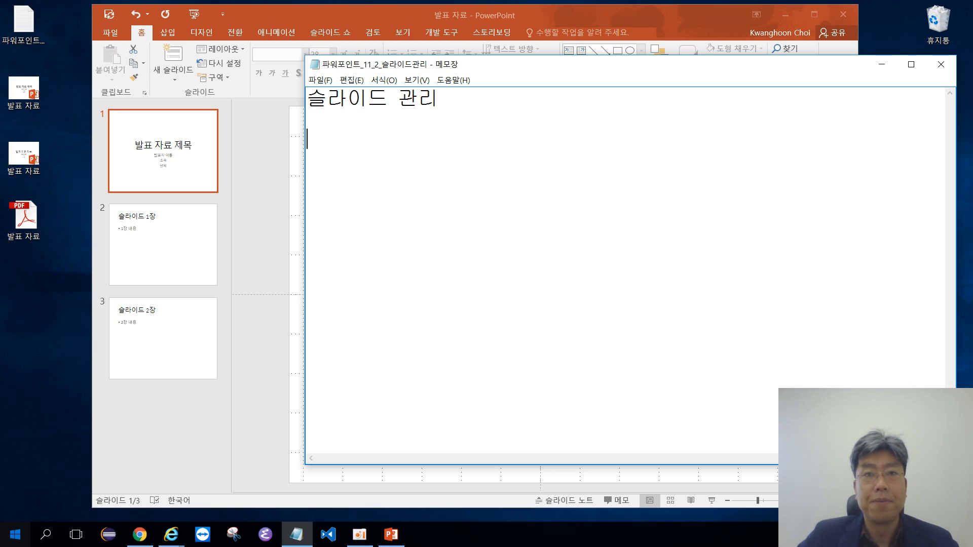
Step: Switch to PowerPoint and look through the title slide and the two content slides of the presentation
{"action": "left_click", "coordinate": [244, 168]}
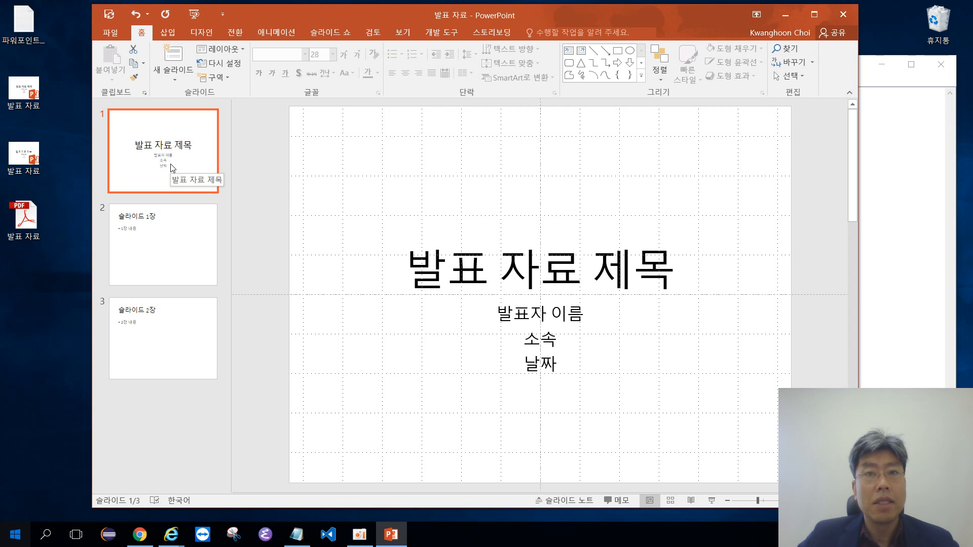
{"action": "left_click", "coordinate": [168, 260]}
{"action": "left_click", "coordinate": [165, 350]}
{"action": "left_click", "coordinate": [184, 244]}
{"action": "left_click", "coordinate": [174, 188]}
{"action": "left_click", "coordinate": [174, 243]}
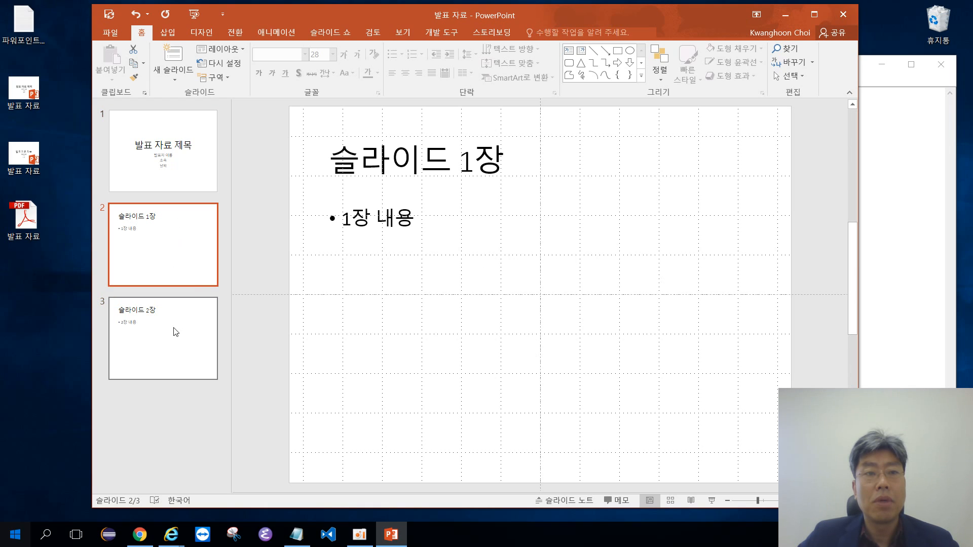
{"action": "left_click", "coordinate": [177, 339]}
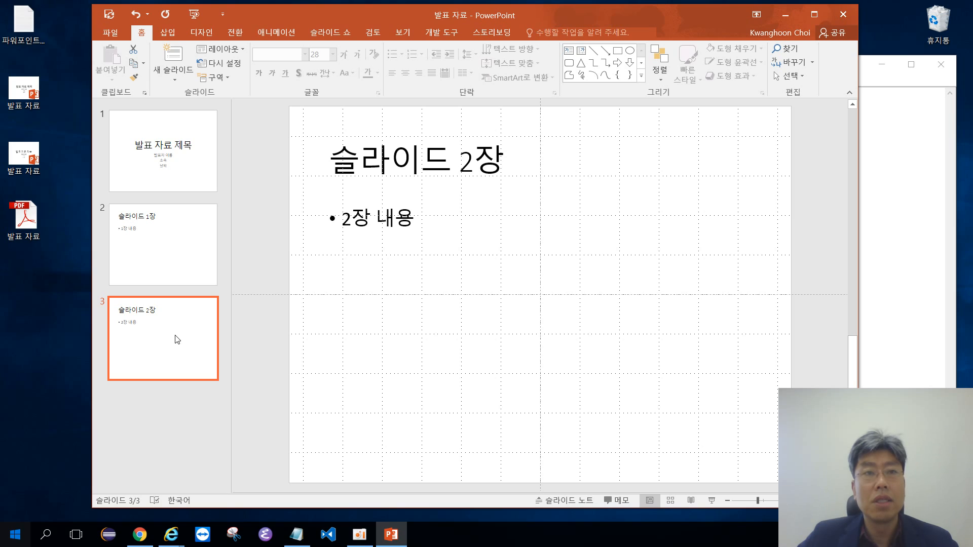
{"action": "left_click", "coordinate": [177, 160]}
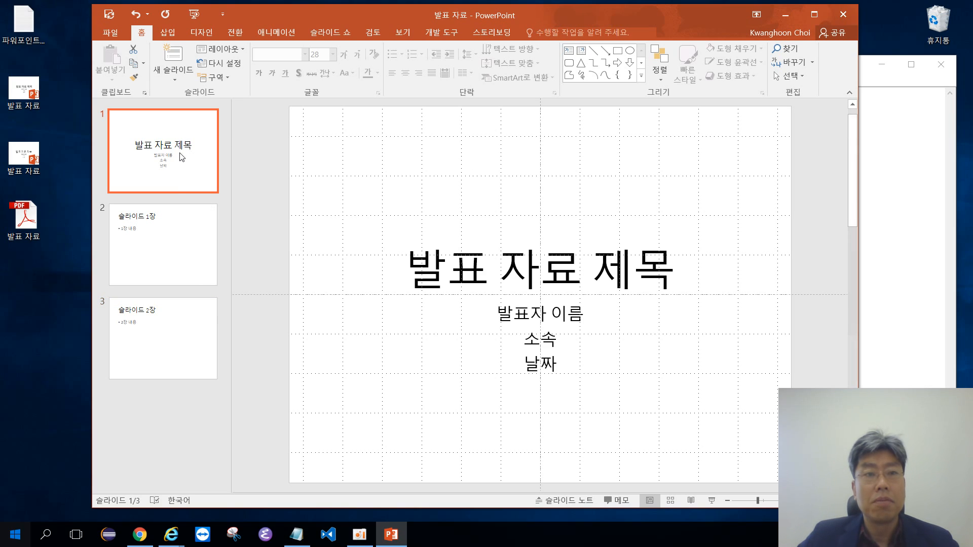
{"action": "left_click", "coordinate": [183, 265]}
{"action": "left_click", "coordinate": [184, 345]}
{"action": "left_click", "coordinate": [182, 273]}
{"action": "left_click", "coordinate": [169, 169]}
{"action": "left_click", "coordinate": [161, 248]}
{"action": "left_click", "coordinate": [167, 334]}
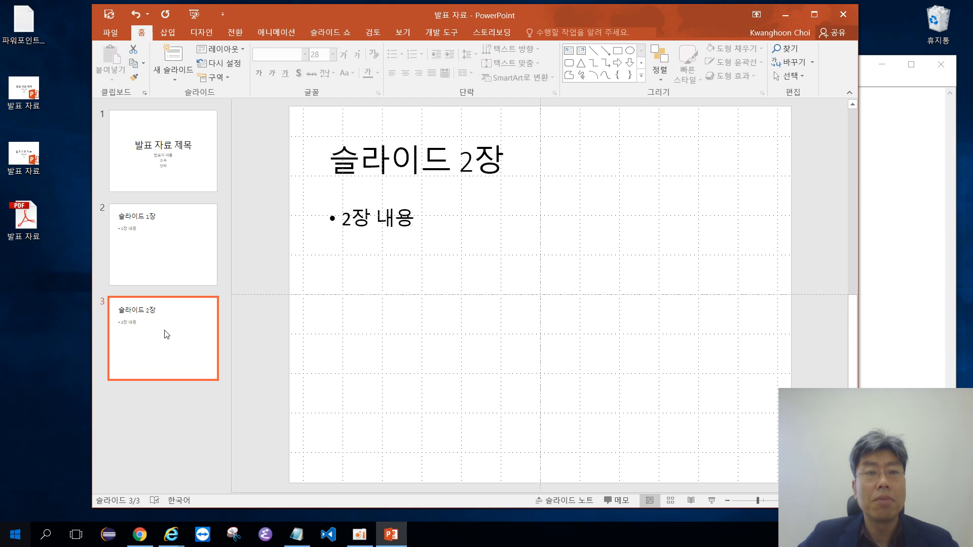
Step: Insert a new slide after the third slide, at the end of the presentation
{"action": "left_click", "coordinate": [168, 408]}
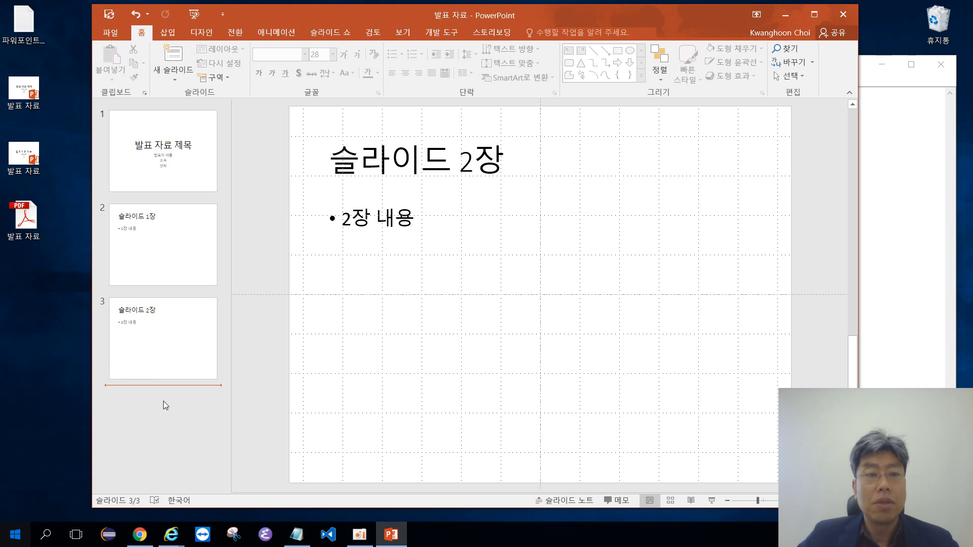
{"action": "left_click", "coordinate": [167, 259]}
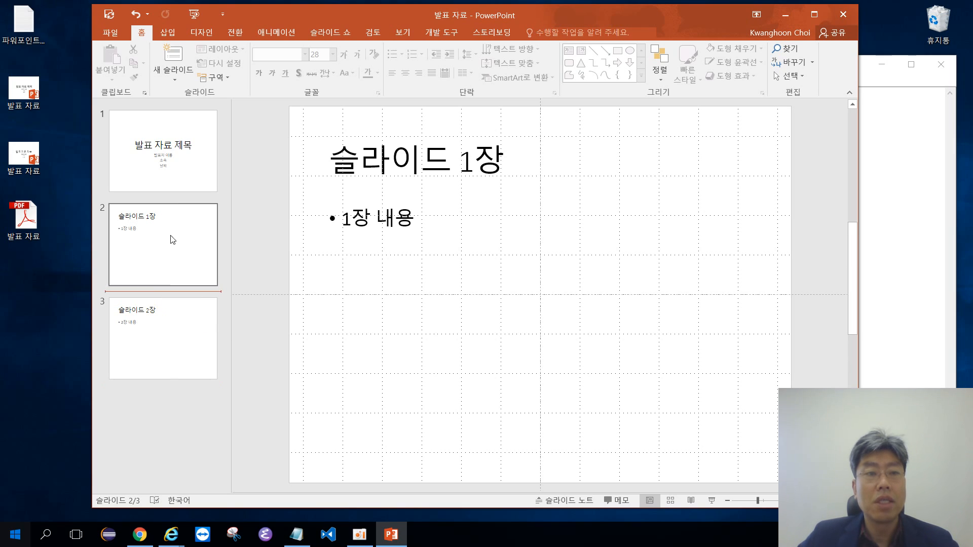
{"action": "left_click", "coordinate": [172, 189]}
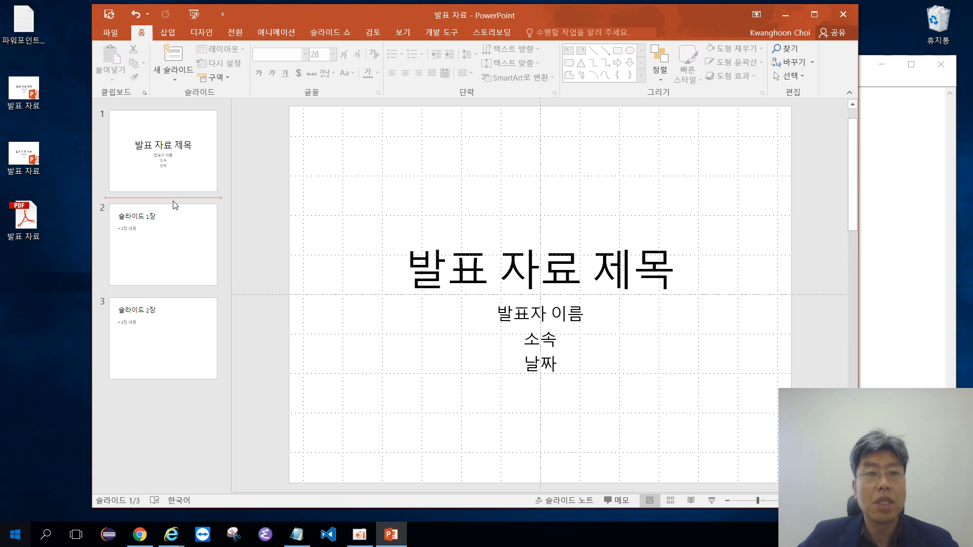
{"action": "left_click", "coordinate": [170, 294]}
{"action": "left_click", "coordinate": [163, 393]}
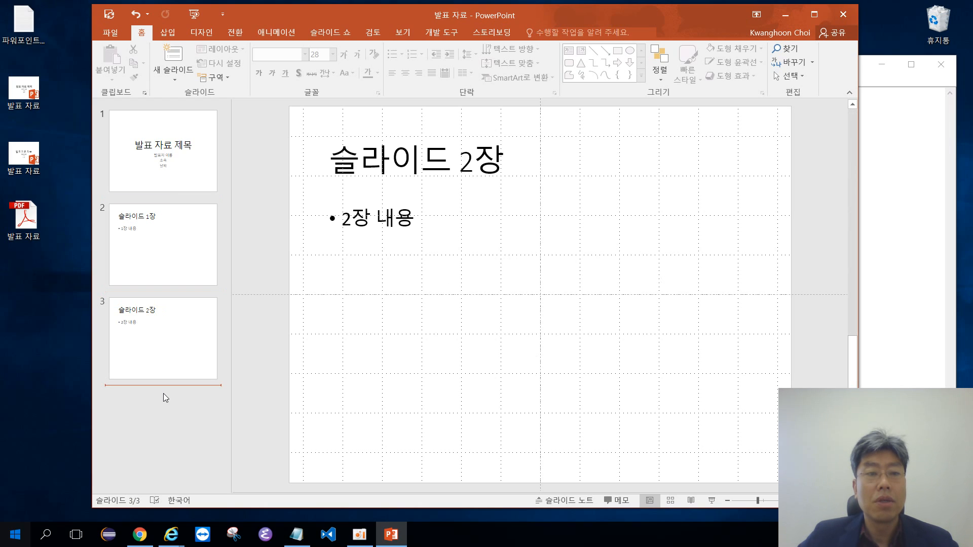
{"action": "right_click", "coordinate": [163, 393]}
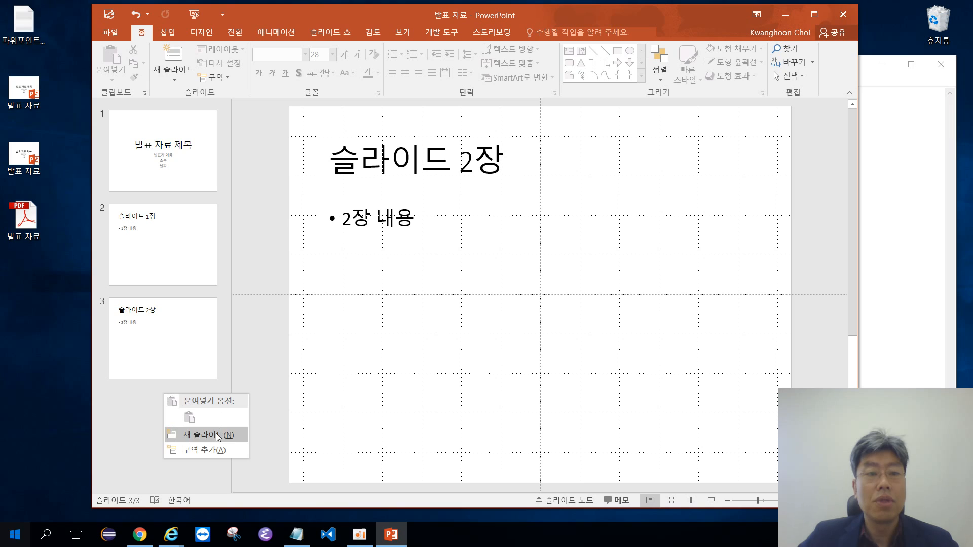
{"action": "left_click", "coordinate": [216, 436]}
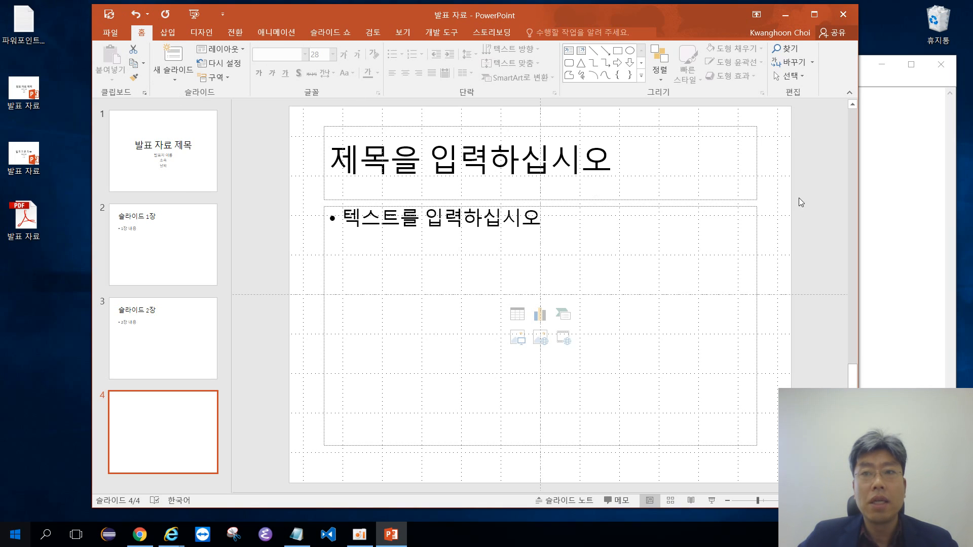
Step: Switch to Notepad and add the indented item "- 레이아웃 변경" below the heading
{"action": "left_click", "coordinate": [901, 216]}
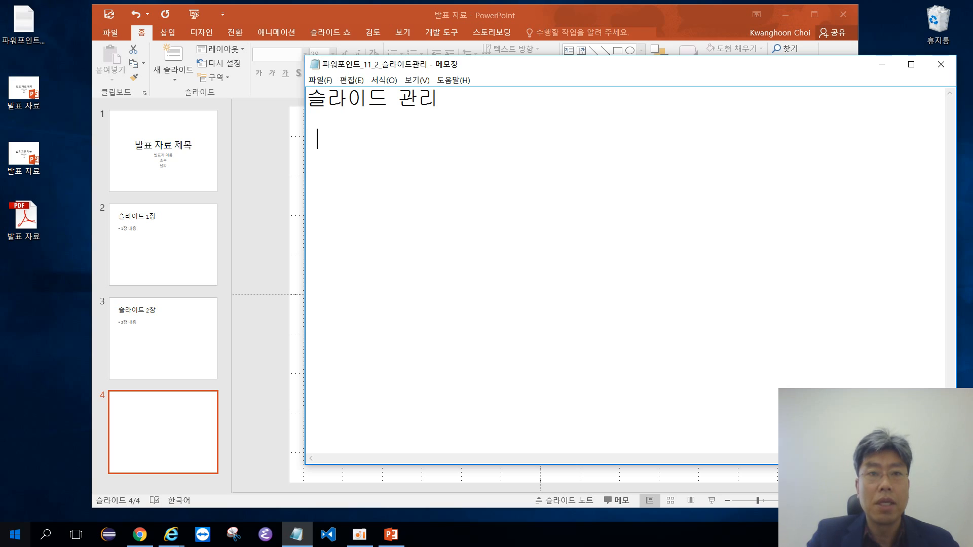
{"action": "type", "text": "-"}
{"action": "key", "text": "BackSpace"}
{"action": "key", "text": "BackSpace"}
{"action": "type", "text": "슬라"}
{"action": "key", "text": "BackSpace"}
{"action": "key", "text": "BackSpace"}
{"action": "key", "text": "BackSpace"}
{"action": "type", "text": "- 레이아"}
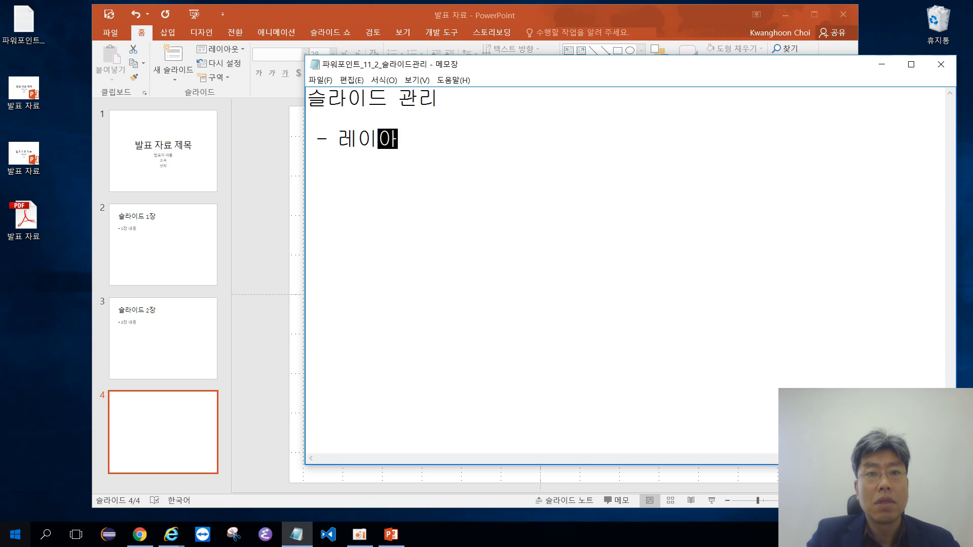
{"action": "type", "text": "웃 변경"}
{"action": "key", "text": "Return"}
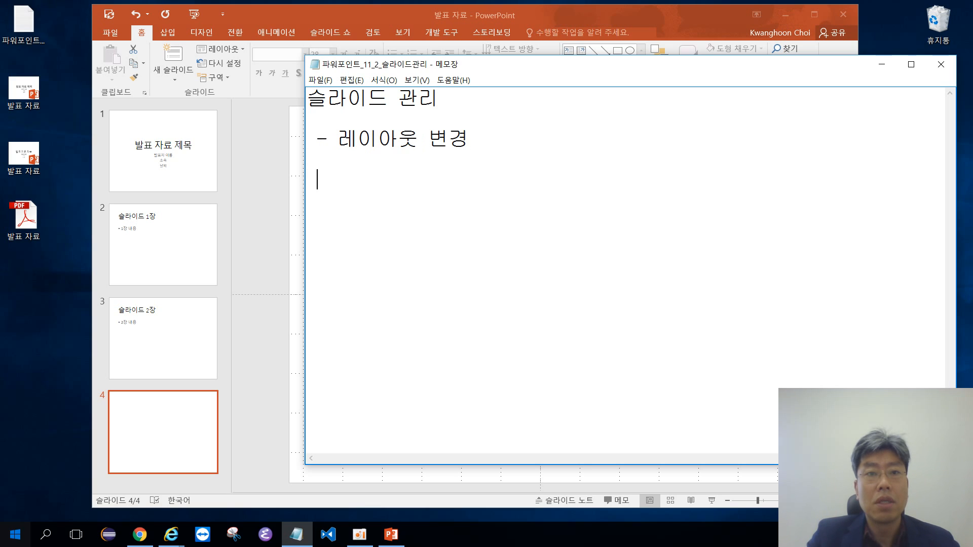
Step: Add the sub-item ": 홈 탭 - 슬라이드 그룹 - 레이아웃 메뉴" under the layout change item
{"action": "type", "text": ": 홈 탭 -"}
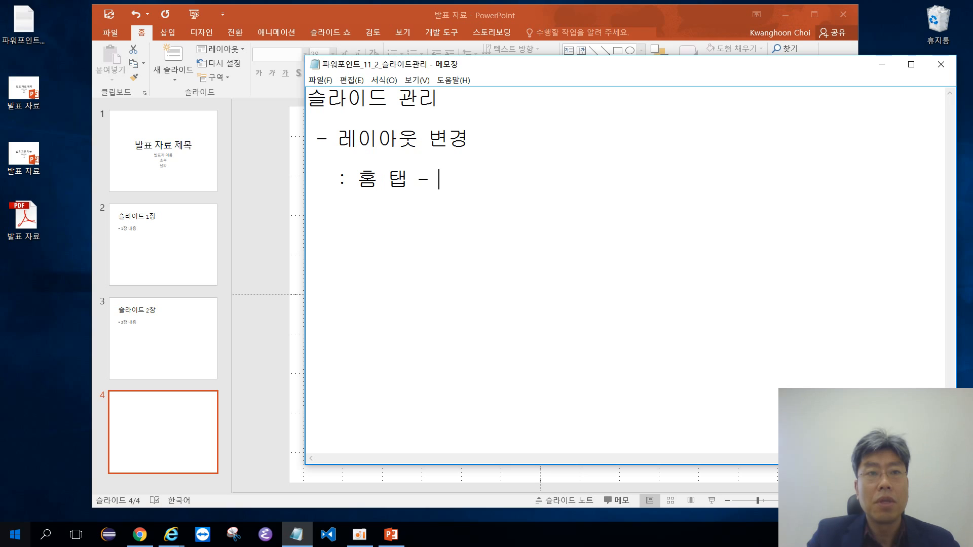
{"action": "type", "text": " 슬ㄹ라이드 그룹 -"}
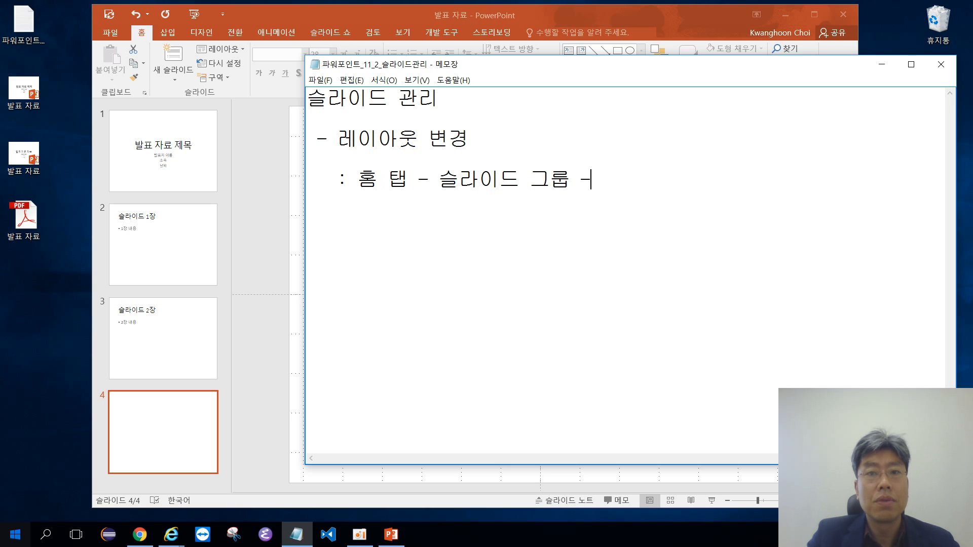
{"action": "type", "text": " 레이아웃 "}
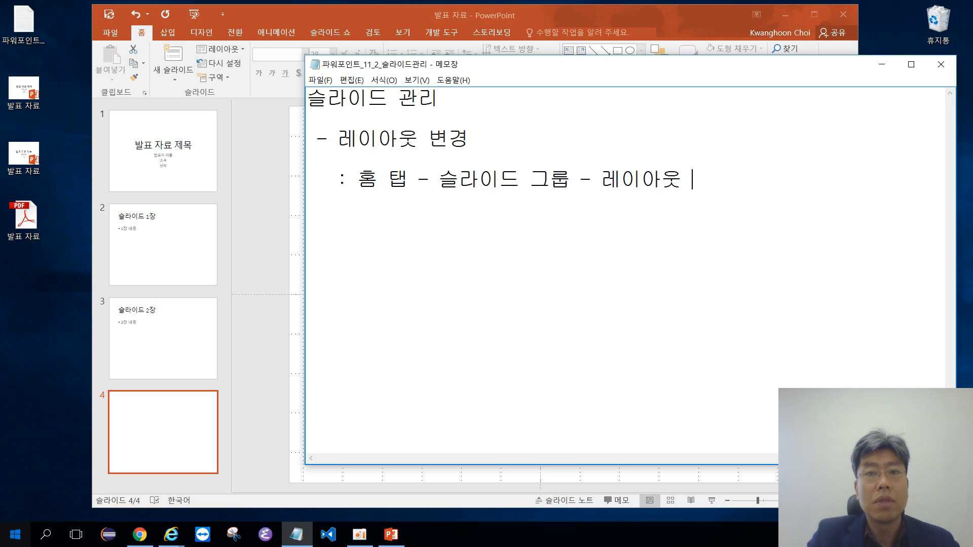
{"action": "type", "text": "ㅁㅔ뉴"}
{"action": "key", "text": "Return"}
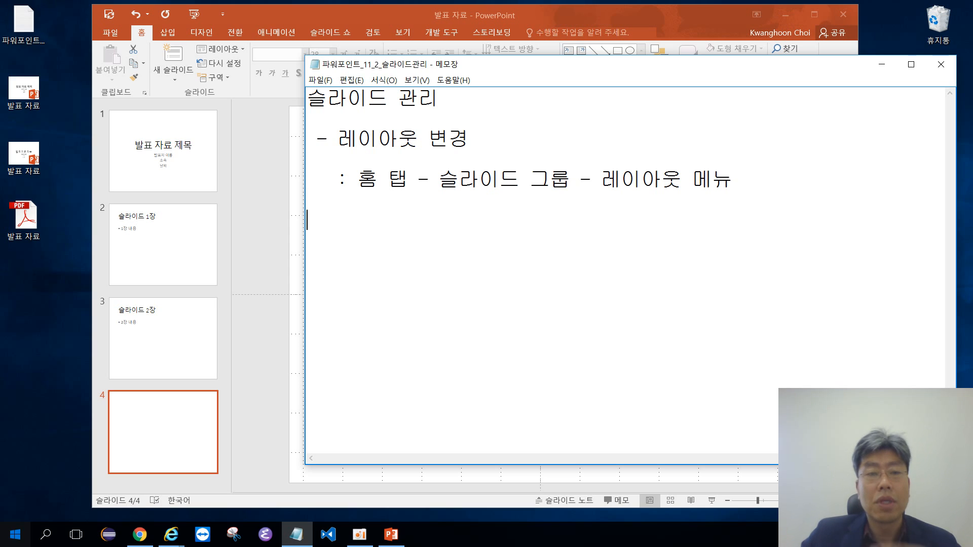
Step: Switch to PowerPoint and change the layout of the new fourth slide to 제목만 (title only)
{"action": "left_click", "coordinate": [260, 206]}
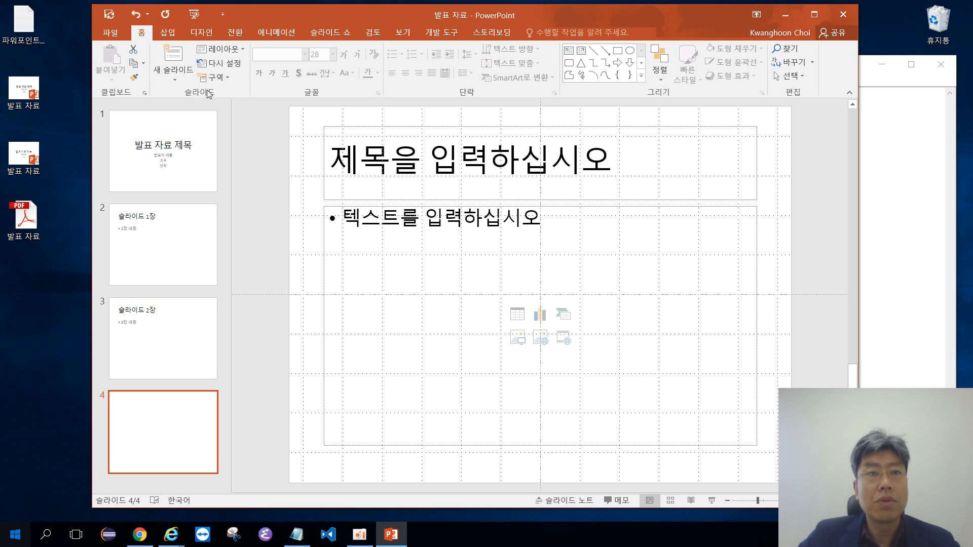
{"action": "left_click", "coordinate": [241, 52]}
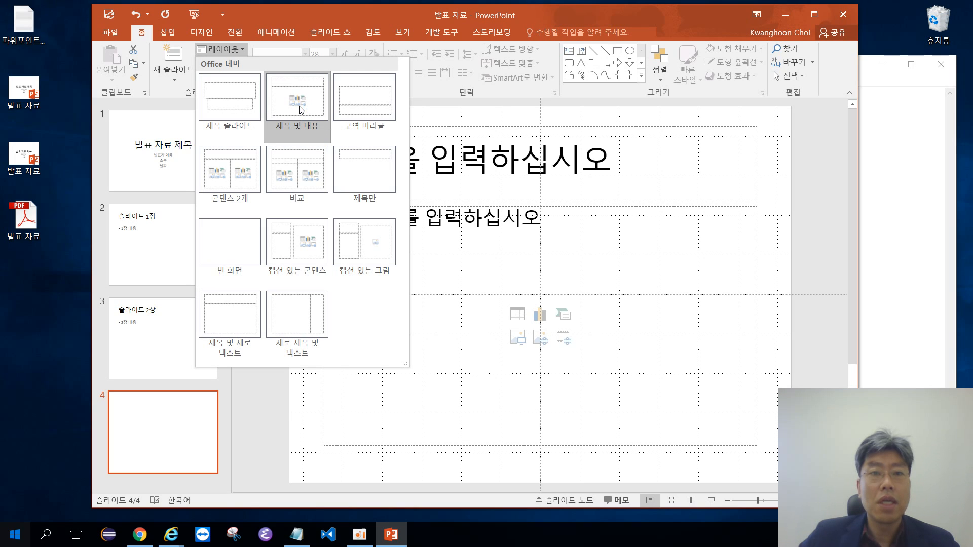
{"action": "left_click", "coordinate": [368, 174]}
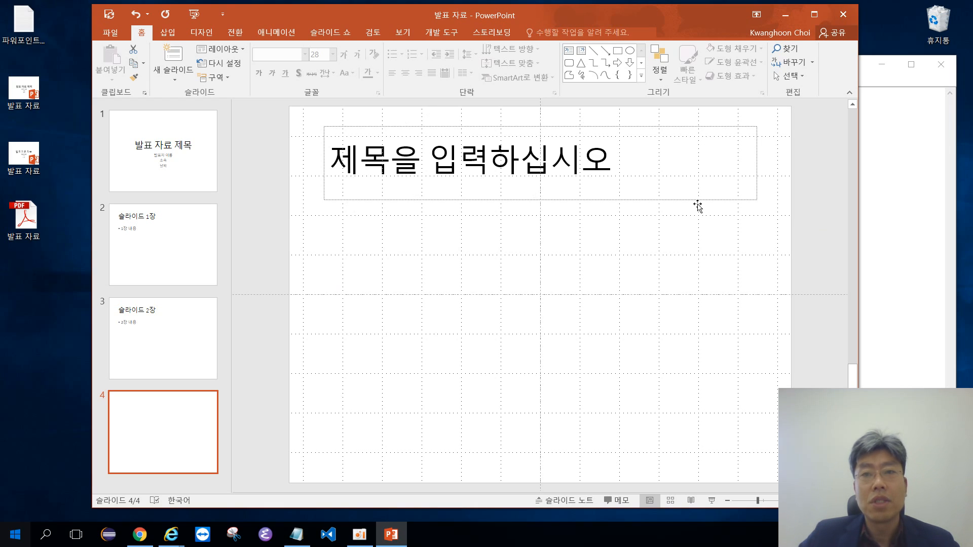
Step: Enter "슬라이드 3장" as the title of the fourth slide
{"action": "left_click", "coordinate": [418, 149]}
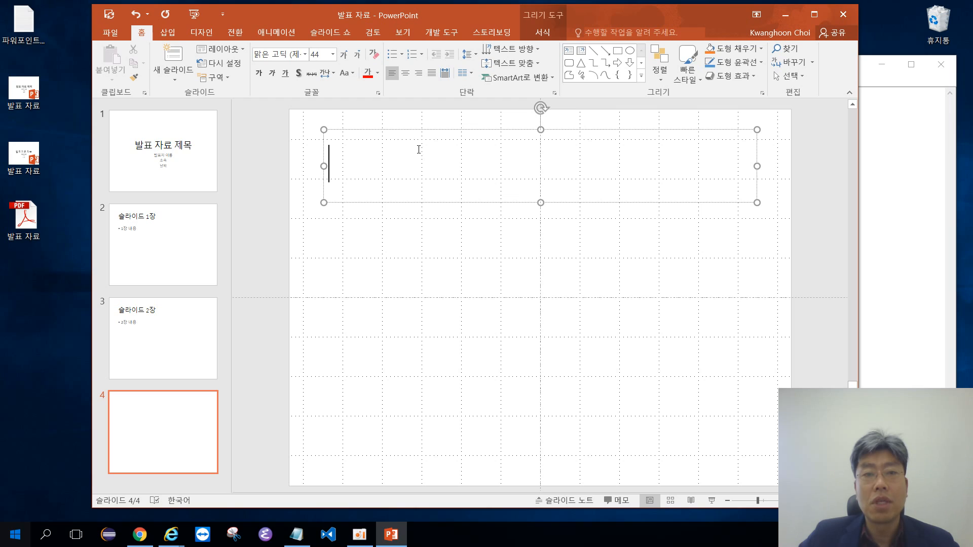
{"action": "type", "text": "슬라"}
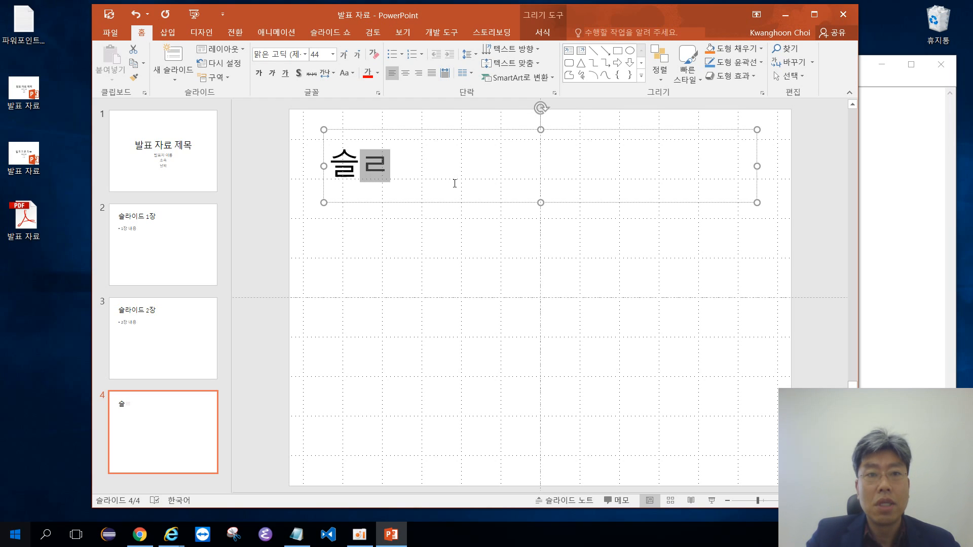
{"action": "type", "text": "읻젭"}
{"action": "key", "text": "BackSpace"}
{"action": "key", "text": "BackSpace"}
{"action": "key", "text": "BackSpace"}
{"action": "type", "text": "이드 3장"}
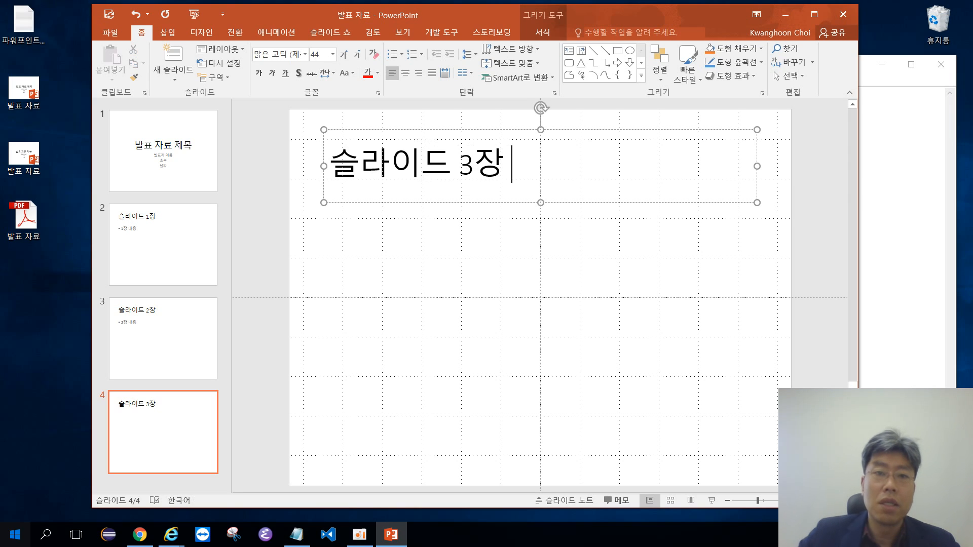
{"action": "left_click", "coordinate": [296, 376]}
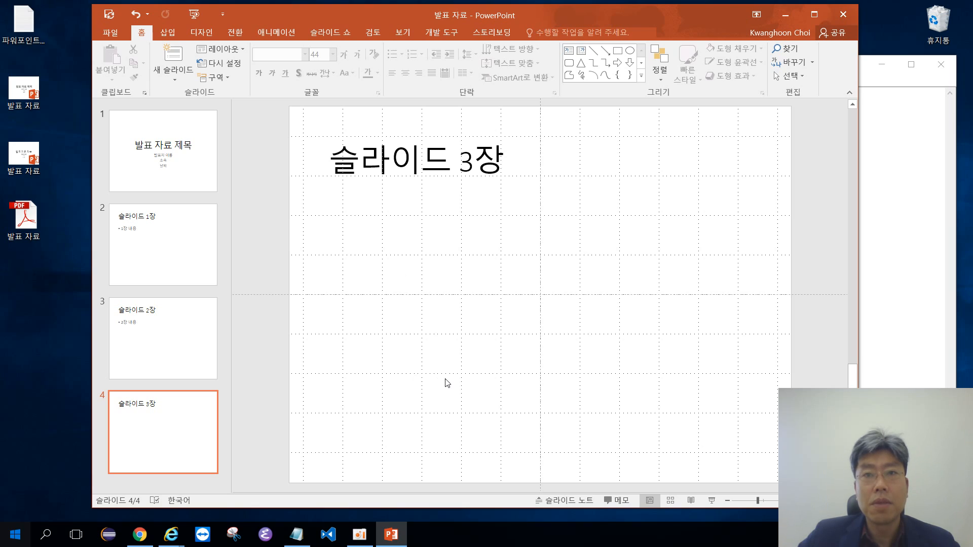
Step: Draw a large isosceles triangle in the empty area below the fourth slide's title and shift it slightly sideways
{"action": "left_click", "coordinate": [580, 62]}
{"action": "mouse_move", "coordinate": [431, 214]}
{"action": "left_mouse_down"}
{"action": "mouse_move", "coordinate": [574, 373]}
{"action": "mouse_move", "coordinate": [700, 427]}
{"action": "mouse_move", "coordinate": [680, 429]}
{"action": "left_mouse_up"}
{"action": "left_click_drag", "start_coordinate": [558, 349], "coordinate": [549, 353]}
{"action": "left_click", "coordinate": [821, 263]}
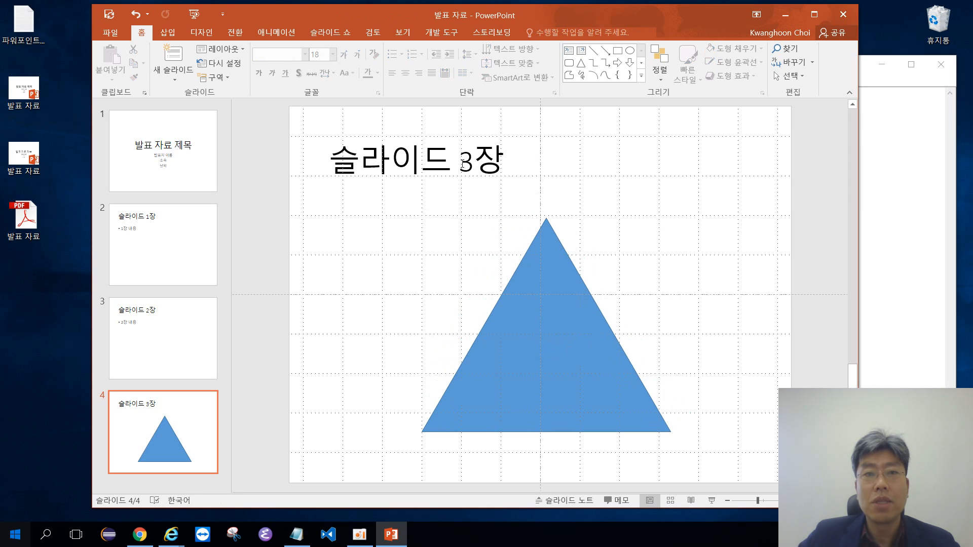
Step: Review the fourth slide's title and triangle, and check its choice among the available slide layouts
{"action": "left_click", "coordinate": [463, 165]}
{"action": "left_click", "coordinate": [545, 317]}
{"action": "left_click", "coordinate": [820, 254]}
{"action": "left_click", "coordinate": [240, 48]}
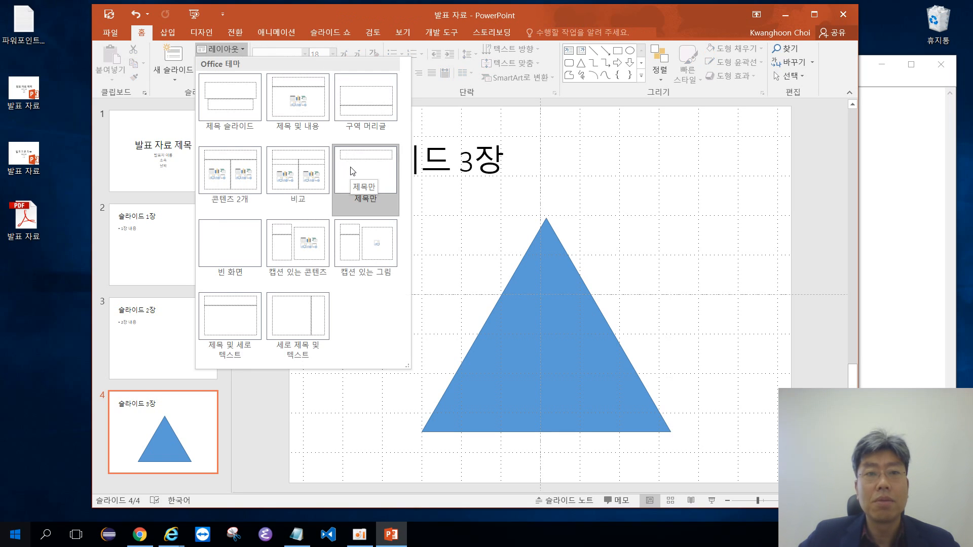
Step: Switch to Notepad and add the sub-item ": 레이아웃 예" below the layout menu path
{"action": "left_click", "coordinate": [892, 193]}
{"action": "left_click", "coordinate": [550, 235]}
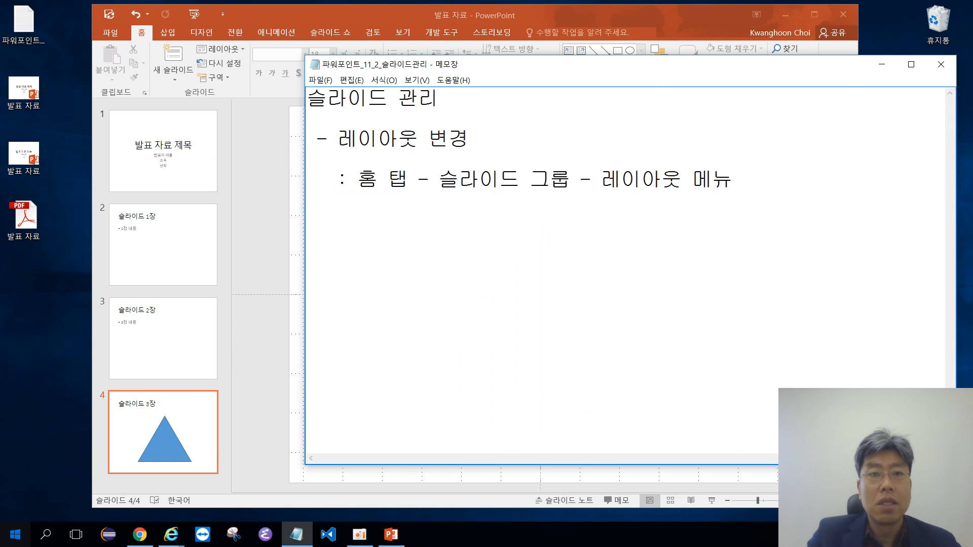
{"action": "type", "text": ": fpd"}
{"action": "key", "text": "BackSpace"}
{"action": "key", "text": "BackSpace"}
{"action": "key", "text": "BackSpace"}
{"action": "key", "text": "Hangul"}
{"action": "type", "text": "렝이아웃 예"}
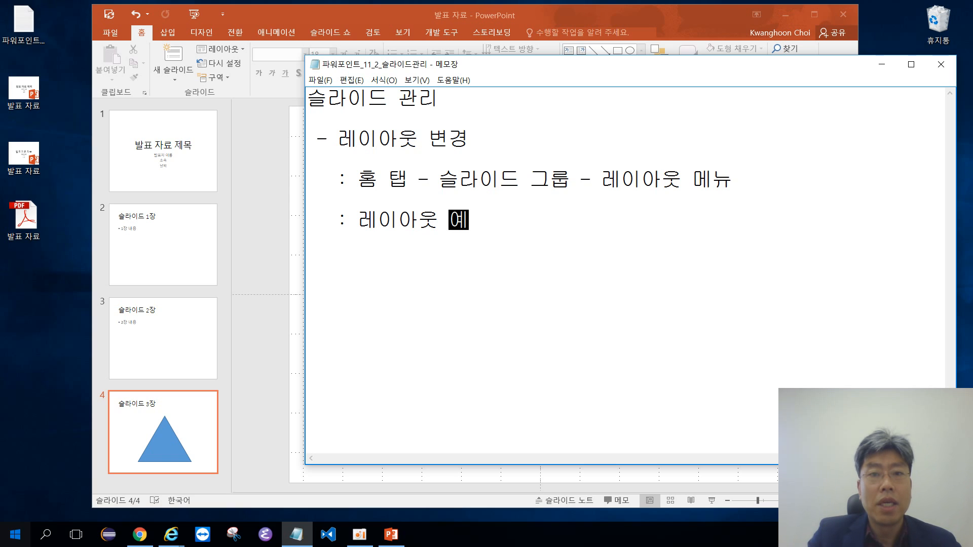
{"action": "key", "text": "Return"}
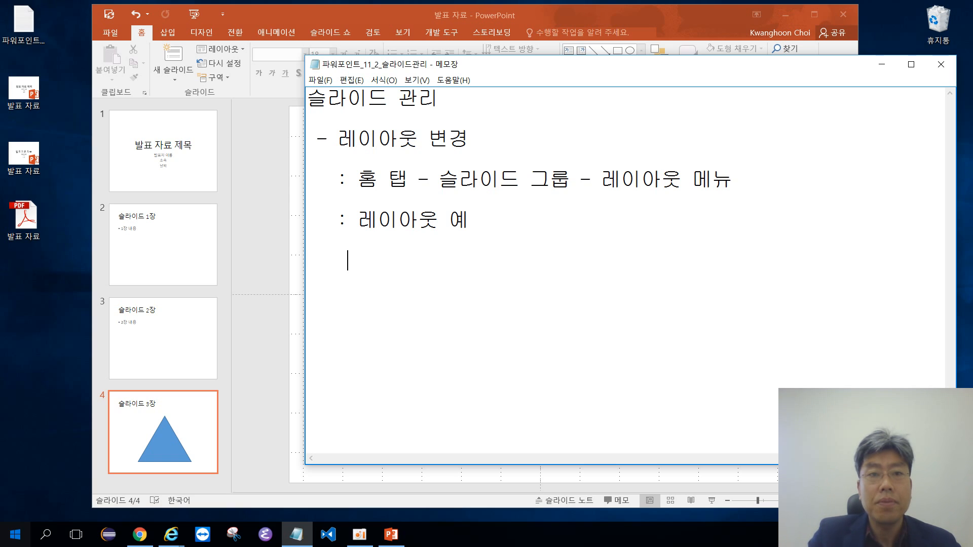
Step: List "제목과 내용" and "제목만" on separate lines as layout examples in the note
{"action": "type", "text": "제목과 내용"}
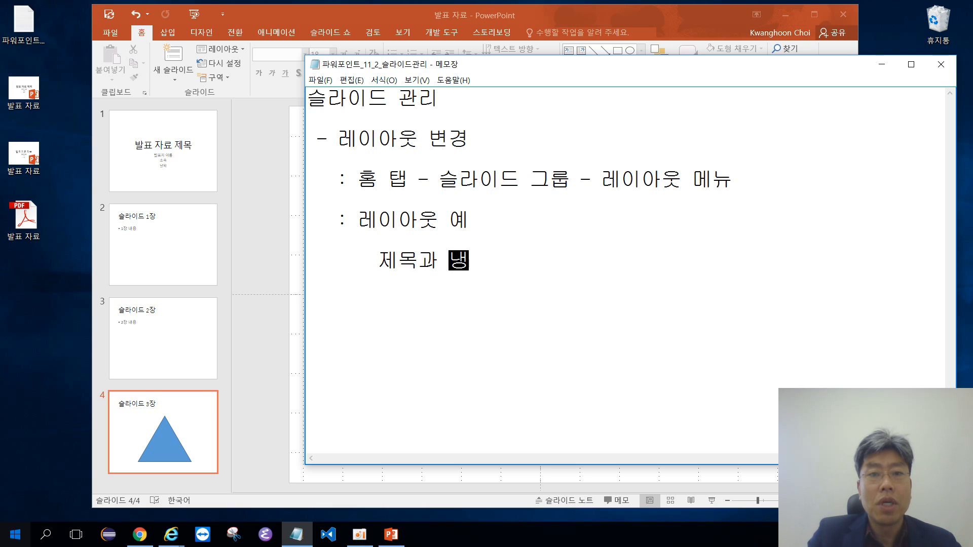
{"action": "key", "text": "Return"}
{"action": "type", "text": "제목만"}
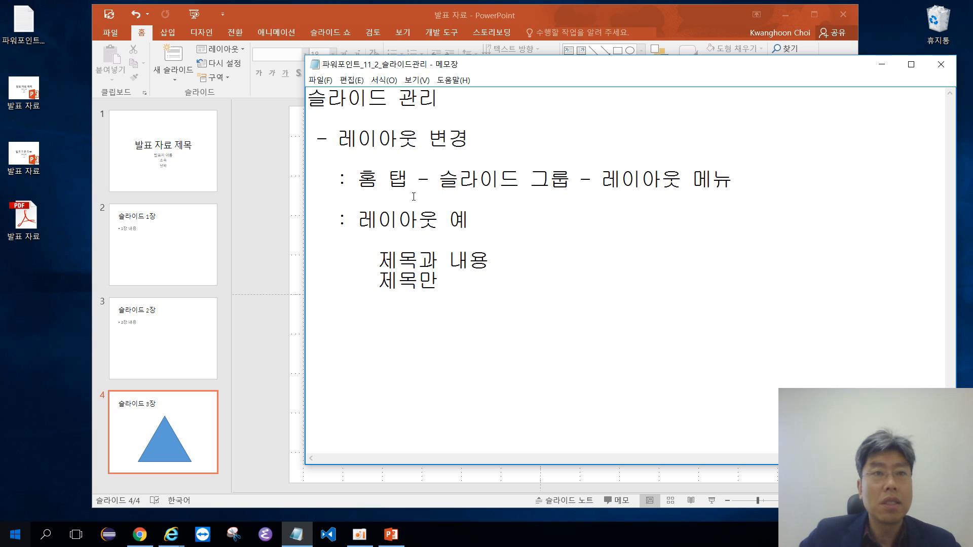
Step: Check the available slide layouts, return to Notepad and insert "제목 슬라이드" as the first layout example above "제목과 내용"
{"action": "left_click", "coordinate": [243, 50]}
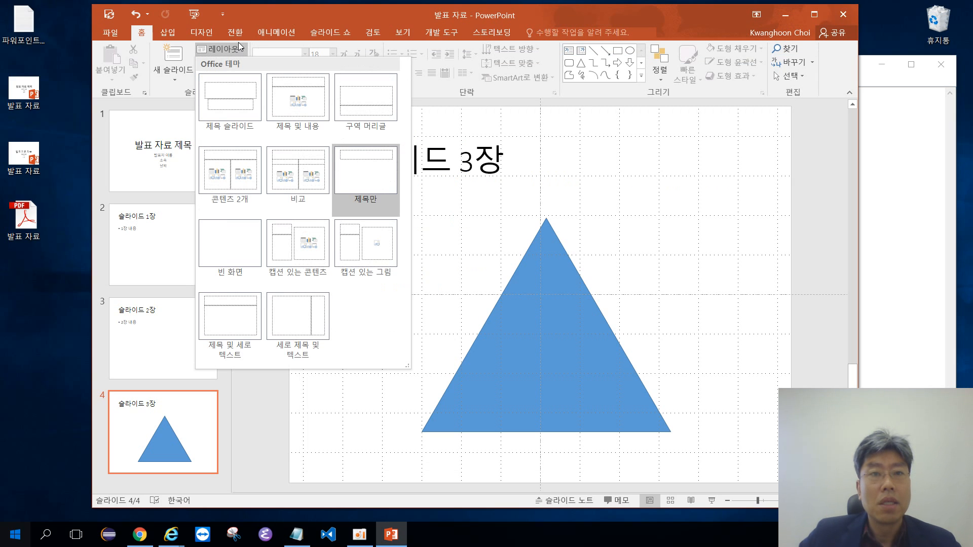
{"action": "key", "text": "alt+Tab"}
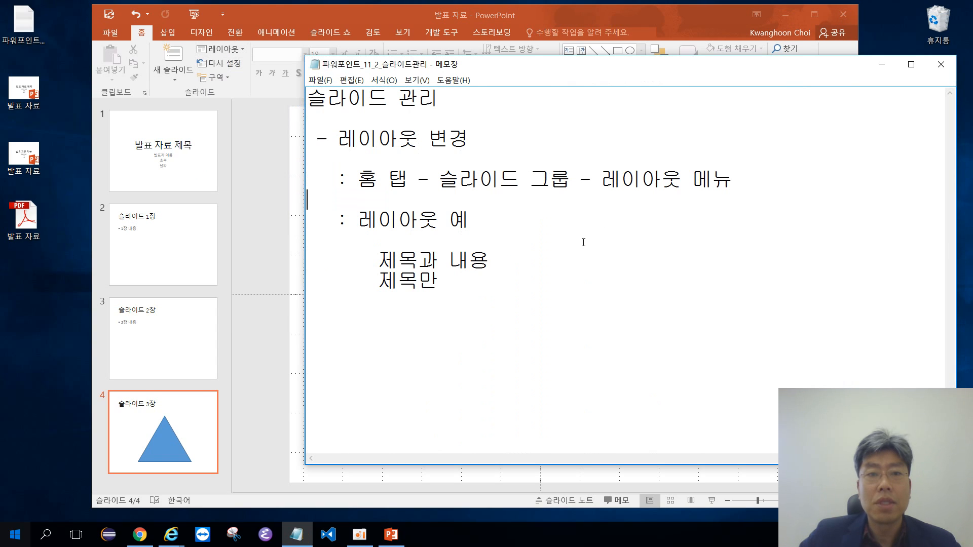
{"action": "key", "text": "Return"}
{"action": "key", "text": "Tab"}
{"action": "type", "text": "제목 슬라이드"}
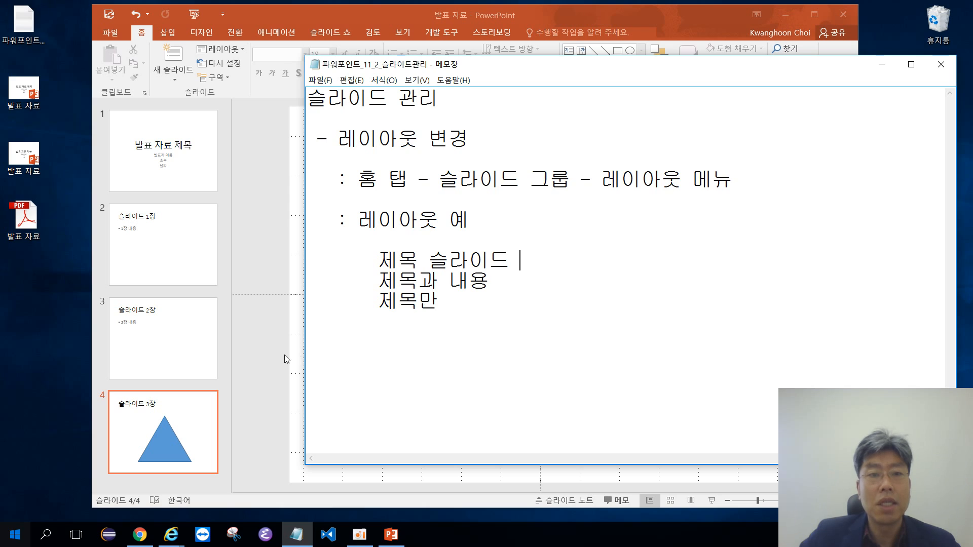
Step: Switch to PowerPoint and add a new slide after the fourth slide
{"action": "left_click", "coordinate": [257, 360]}
{"action": "left_click", "coordinate": [181, 484]}
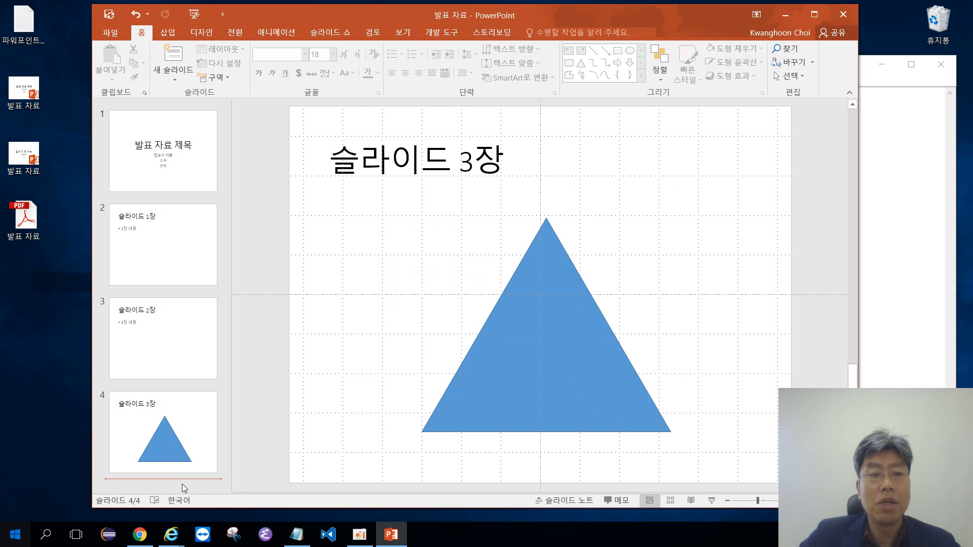
{"action": "right_click", "coordinate": [181, 485]}
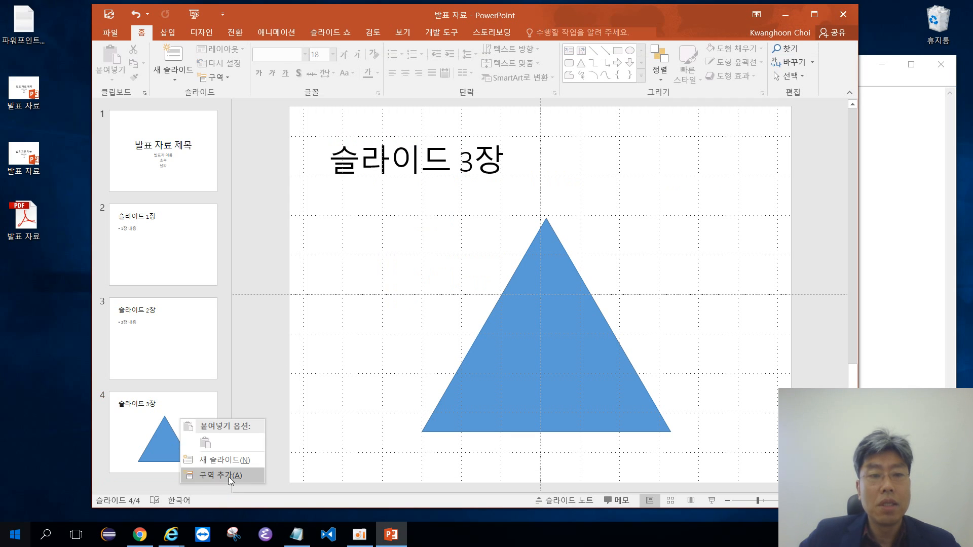
{"action": "left_click", "coordinate": [233, 462]}
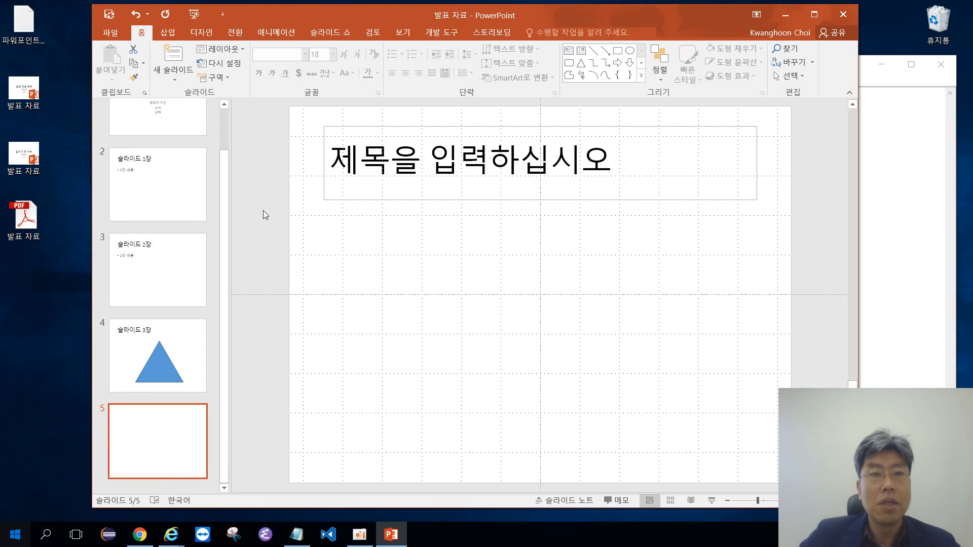
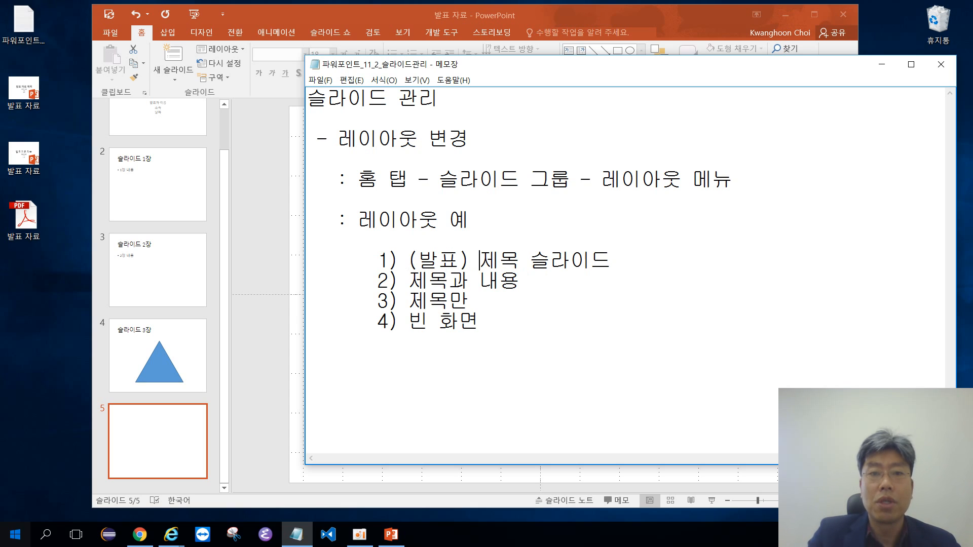
Step: Prefix layout examples 2) and 3) in the Notepad note with "(슬라이드)"
{"action": "type", "text": "(슬라이드)"}
{"action": "key", "text": "Down"}
{"action": "type", "text": "(슬라이드)"}
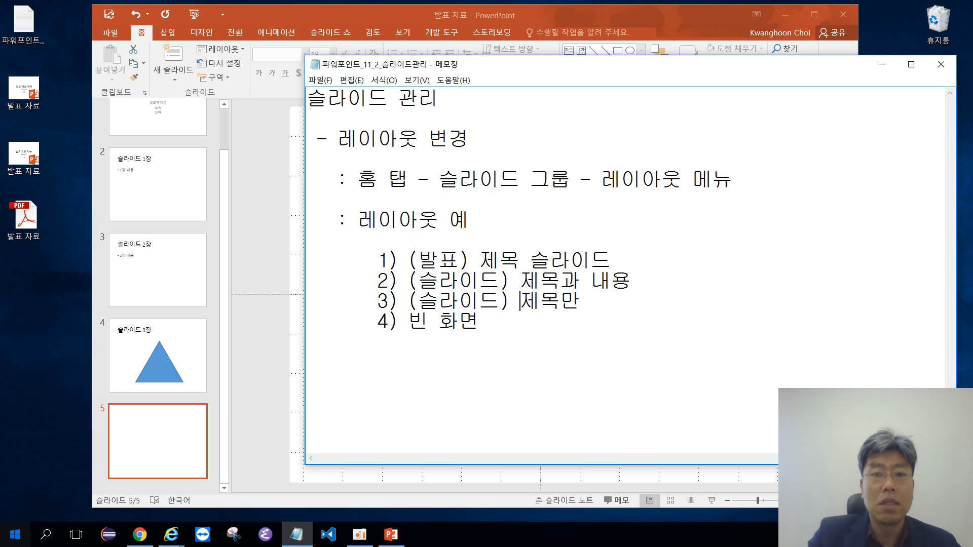
Step: Add the heading "- 슬라이드 이동/복사" below the list of layout examples in the note
{"action": "key", "text": "Down"}
{"action": "key", "text": "Down"}
{"action": "key", "text": "Down"}
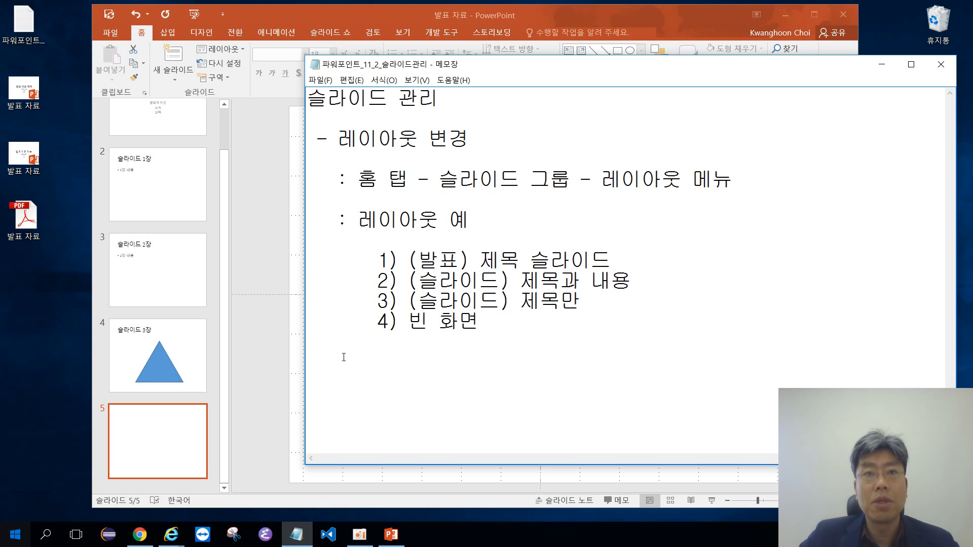
{"action": "key", "text": "BackSpace"}
{"action": "key", "text": "BackSpace"}
{"action": "type", "text": "- tmff"}
{"action": "key", "text": "BackSpace"}
{"action": "key", "text": "BackSpace"}
{"action": "key", "text": "BackSpace"}
{"action": "key", "text": "BackSpace"}
{"action": "key", "text": "Hangul"}
{"action": "type", "text": "슬라이드 이동/복사"}
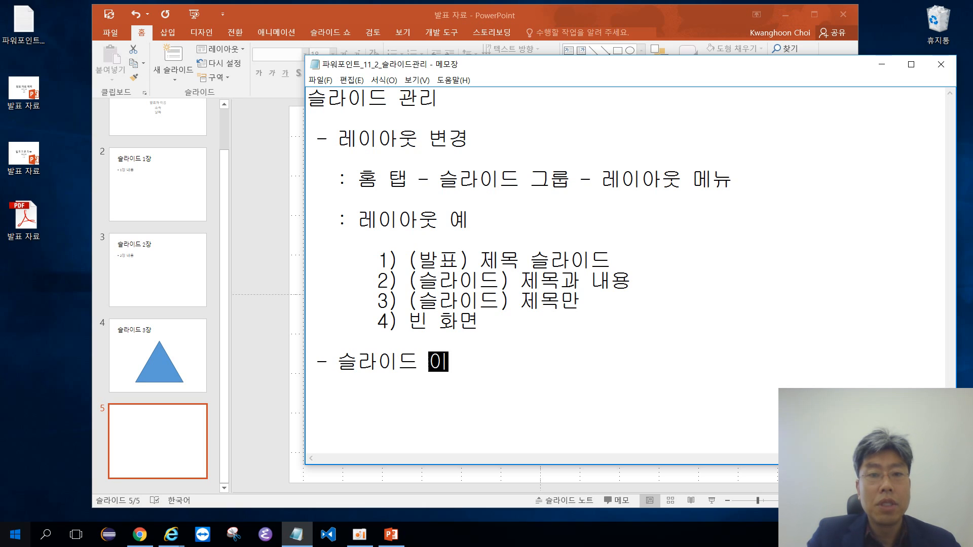
{"action": "key", "text": "Return"}
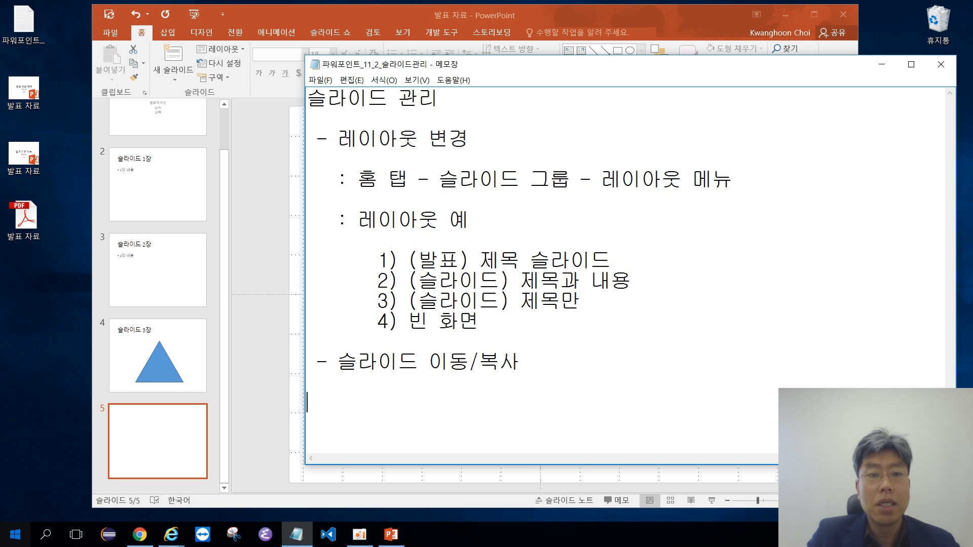
Step: Switch to PowerPoint, keep its window at the restored size and move it slightly sideways on the desktop
{"action": "left_click", "coordinate": [256, 242]}
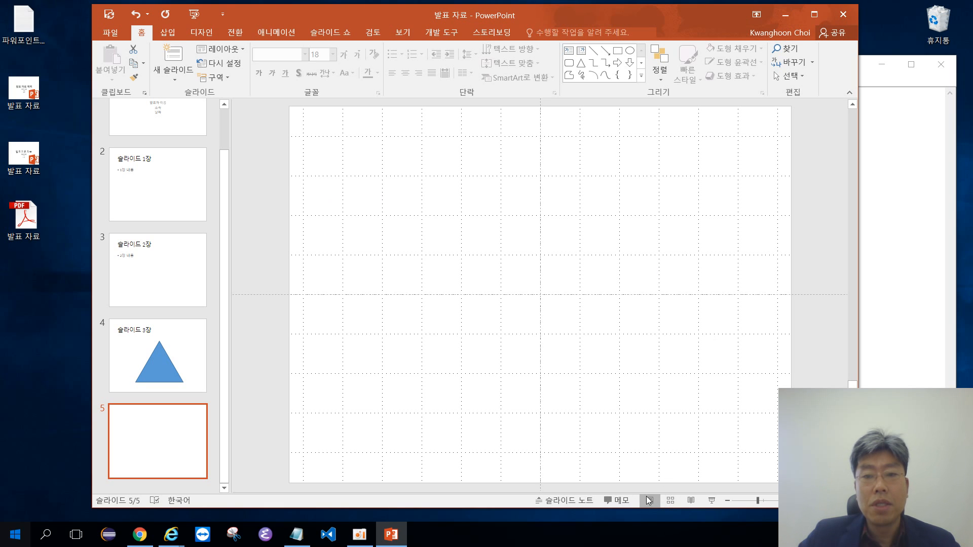
{"action": "left_click", "coordinate": [814, 14]}
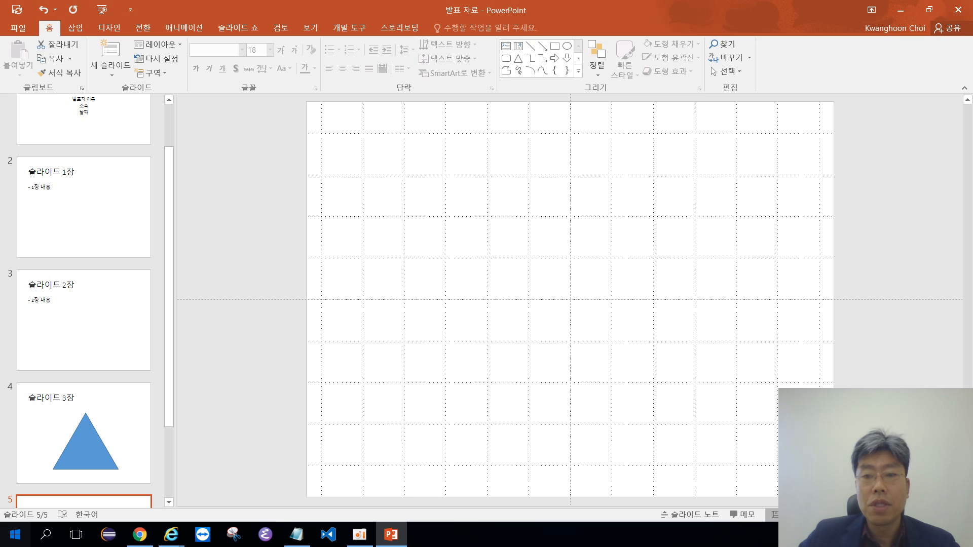
{"action": "left_click", "coordinate": [929, 9]}
{"action": "left_click_drag", "start_coordinate": [689, 15], "coordinate": [642, 15]}
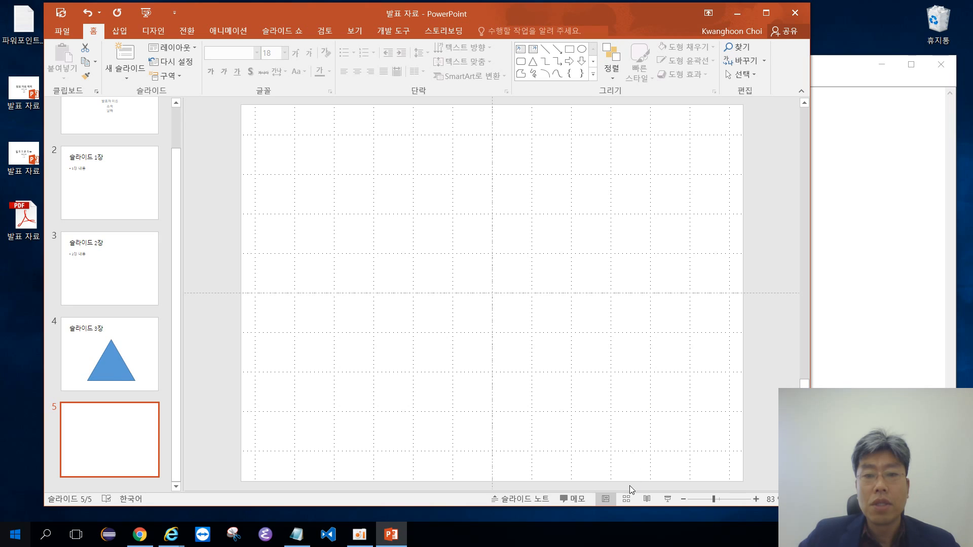
Step: Display the presentation in the slide sorter view (여러 슬라이드), going back to the normal view once in between
{"action": "left_click", "coordinate": [626, 499]}
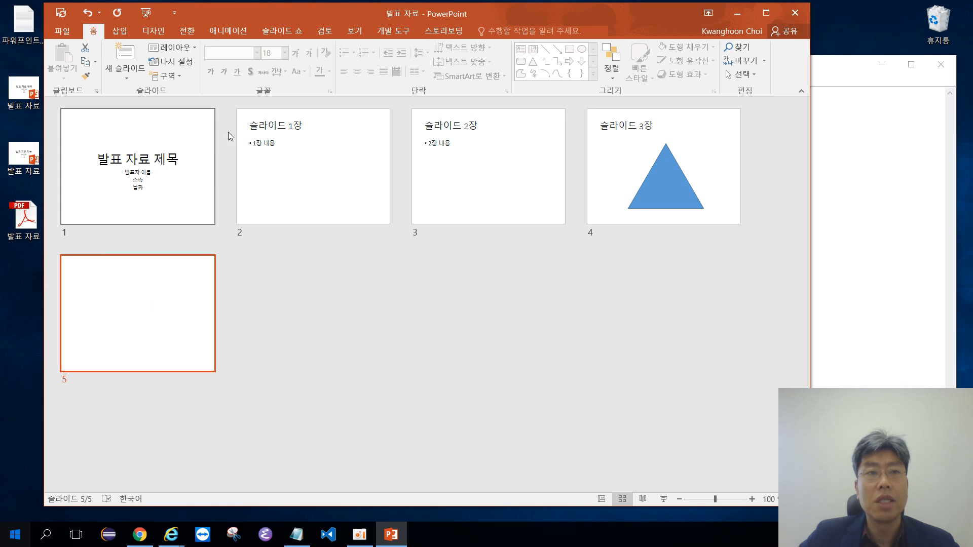
{"action": "left_click", "coordinate": [601, 499]}
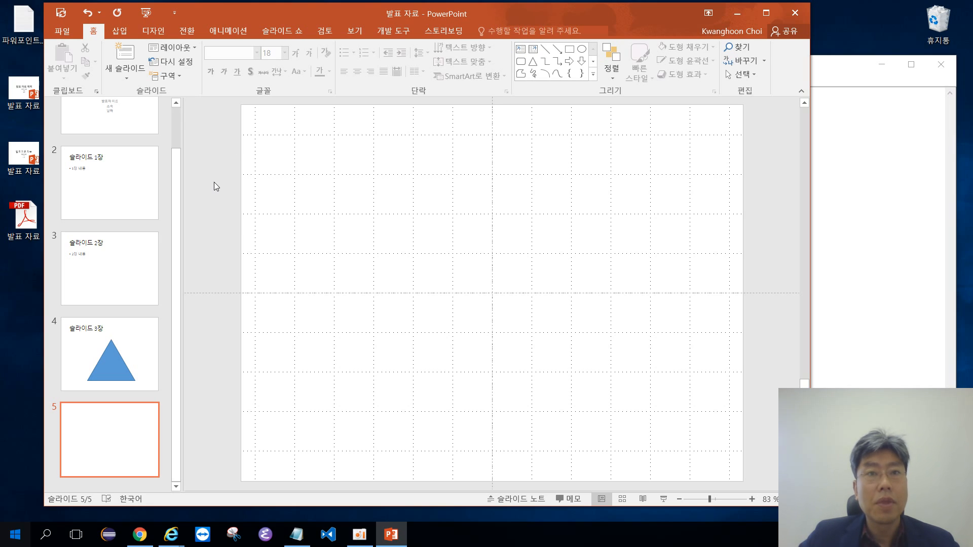
{"action": "left_click", "coordinate": [354, 32]}
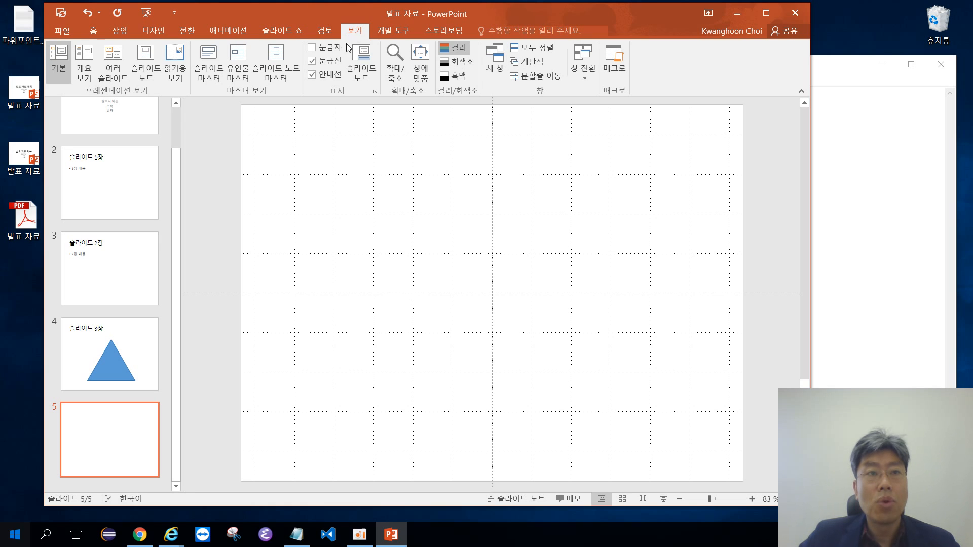
{"action": "left_click", "coordinate": [114, 60]}
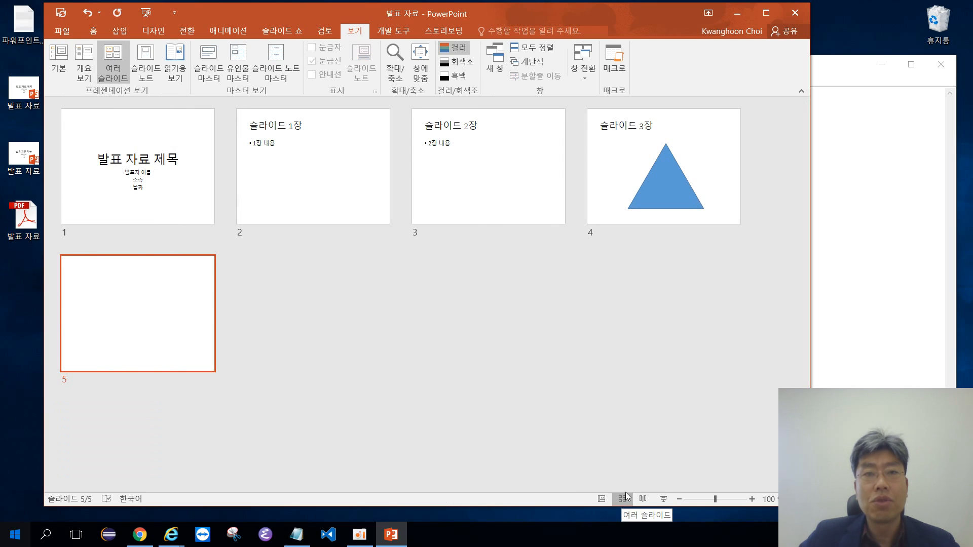
Step: Switch to Notepad and add the sub-item ": 보기 탭 - 프레젠테이션 보기 그룹 - 여러 슬라이드" under the 슬라이드 이동/복사 heading
{"action": "left_click", "coordinate": [834, 353]}
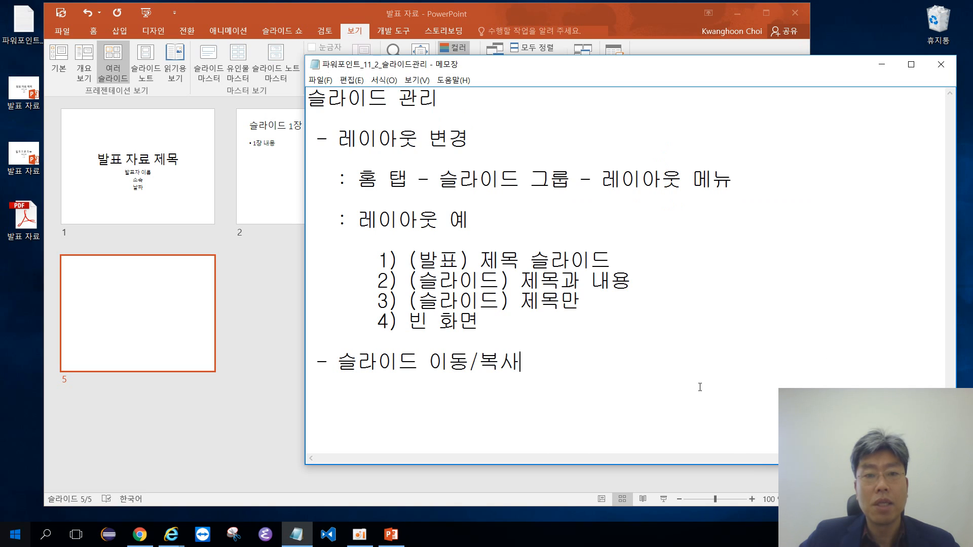
{"action": "key", "text": "Return"}
{"action": "key", "text": "Return"}
{"action": "type", "text": ": 보기 탭 - 프레젠"}
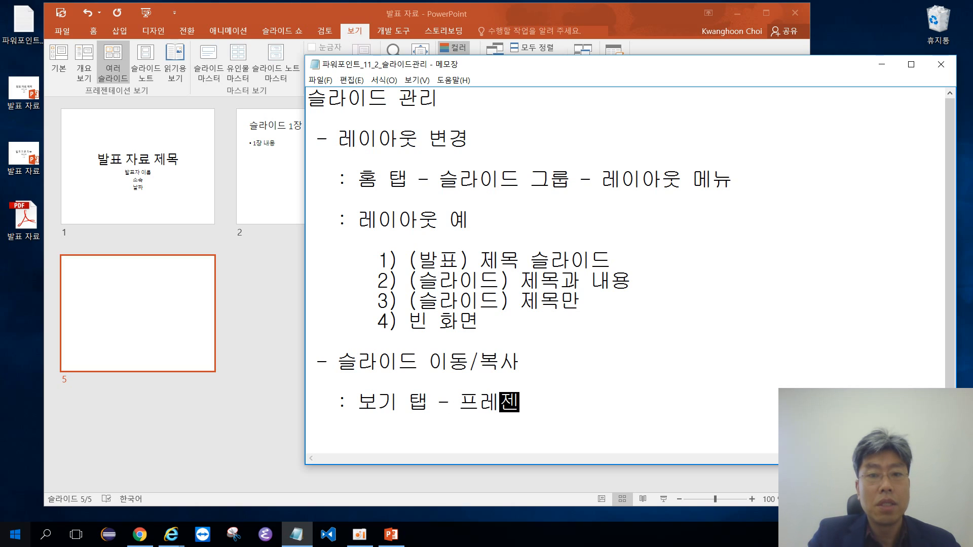
{"action": "type", "text": "테이션 보기 그룹 "}
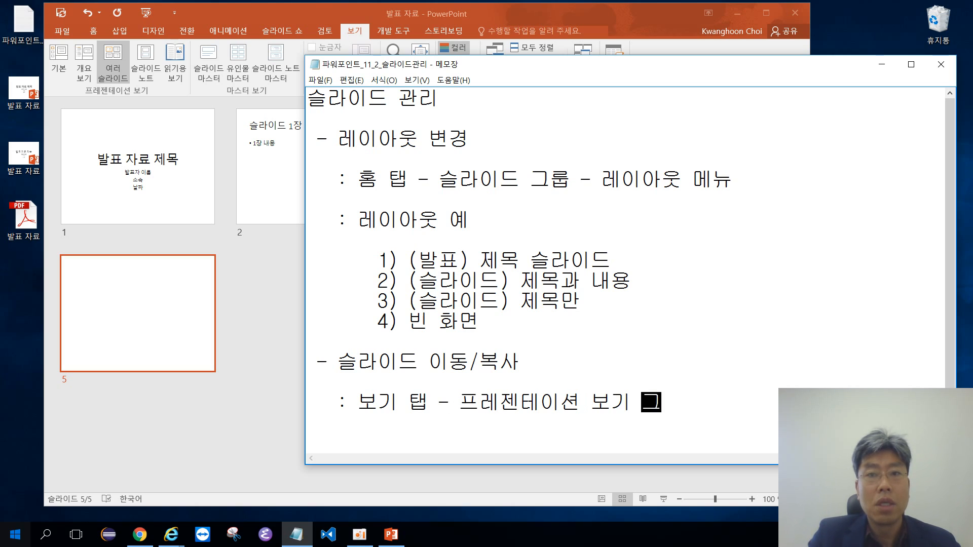
{"action": "type", "text": "- 여러 슬"}
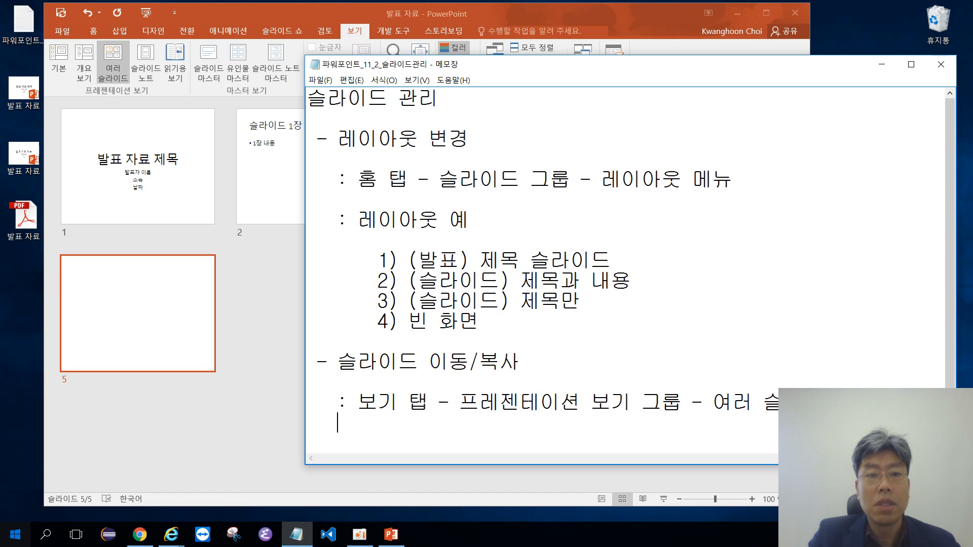
Step: Add the line "(또는 화면 하단의 여러 슬라이드 아이콘 선택)" beneath the 여러 슬라이드 menu path in the note
{"action": "type", "text": " (또는"}
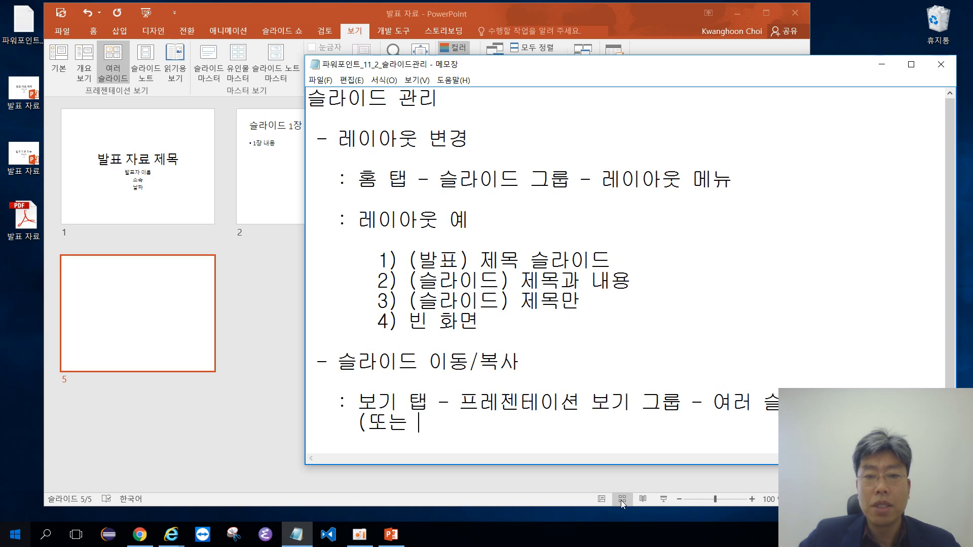
{"action": "type", "text": " 화면 하단의 여러 ㅅ슬라이드 아이콘 선택"}
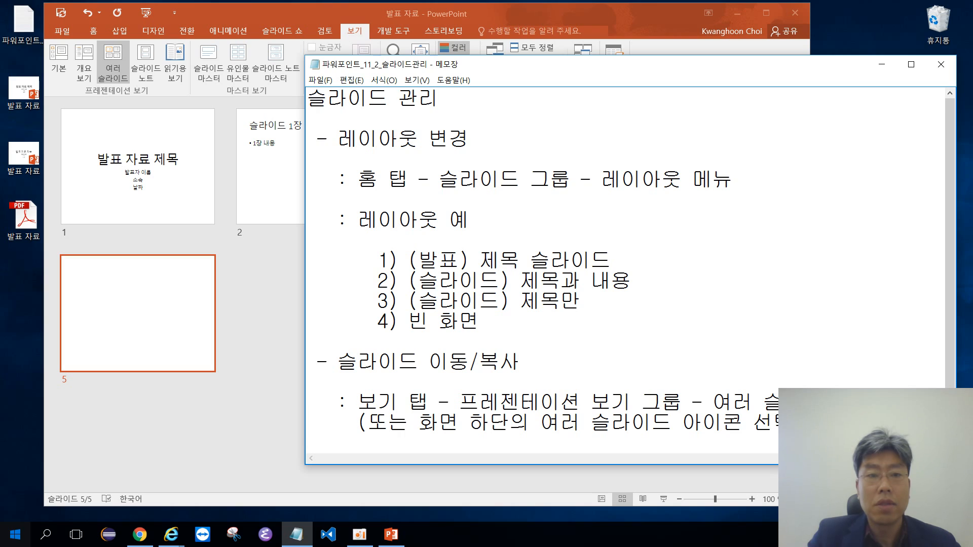
{"action": "type", "text": ")"}
{"action": "key", "text": "Return"}
{"action": "key", "text": "Return"}
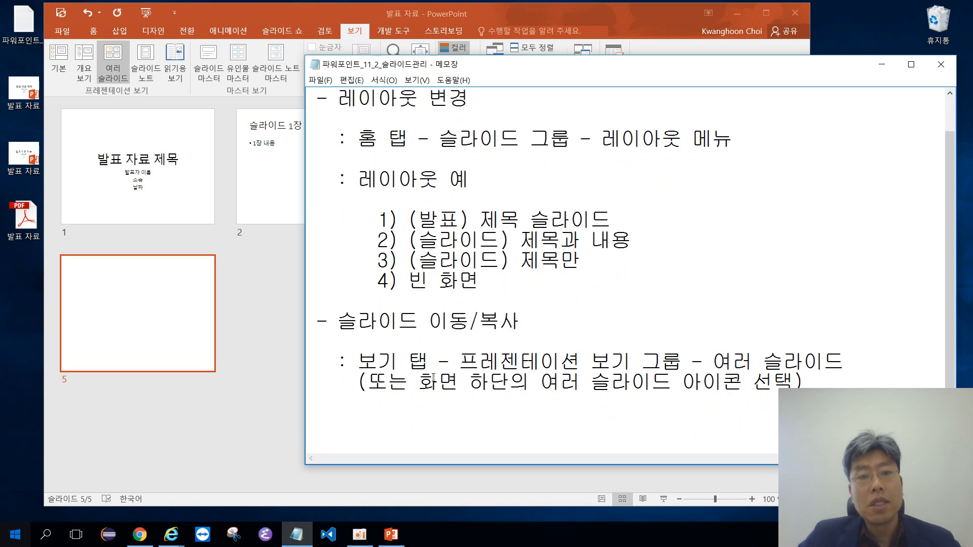
Step: Switch to PowerPoint and reorder the slides: the 슬라이드 3장 triangle slide second, the blank slide third, 슬라이드 2장 fourth and 슬라이드 1장 fifth
{"action": "left_click", "coordinate": [243, 308]}
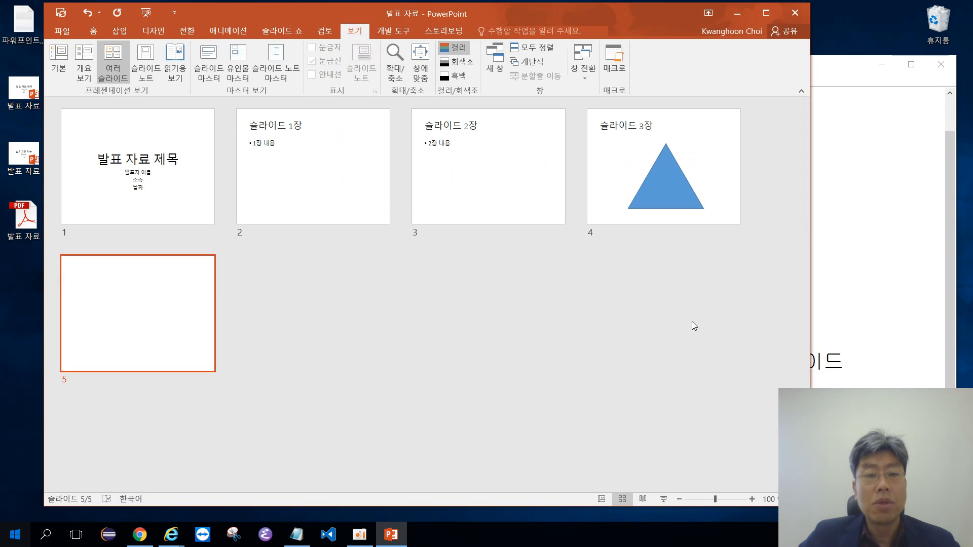
{"action": "left_click", "coordinate": [846, 381]}
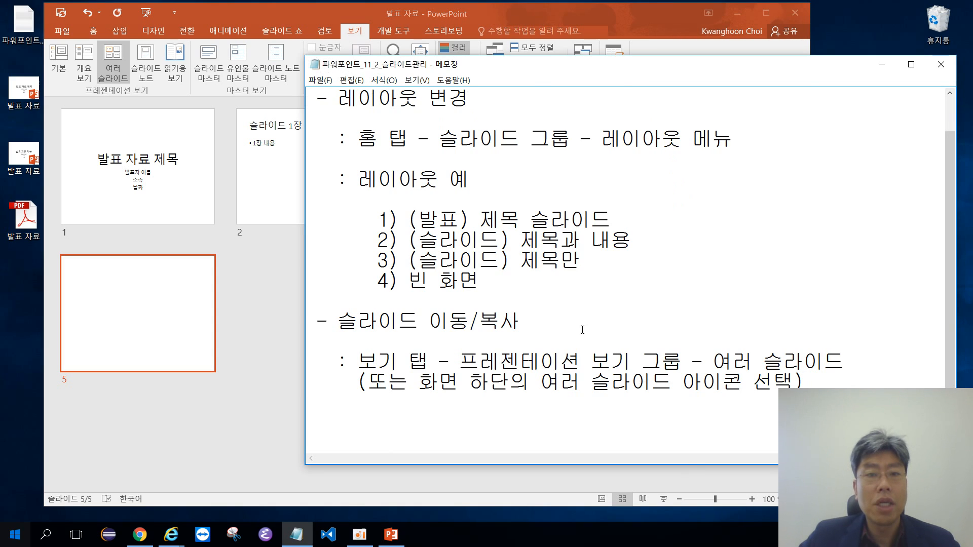
{"action": "left_click", "coordinate": [268, 318]}
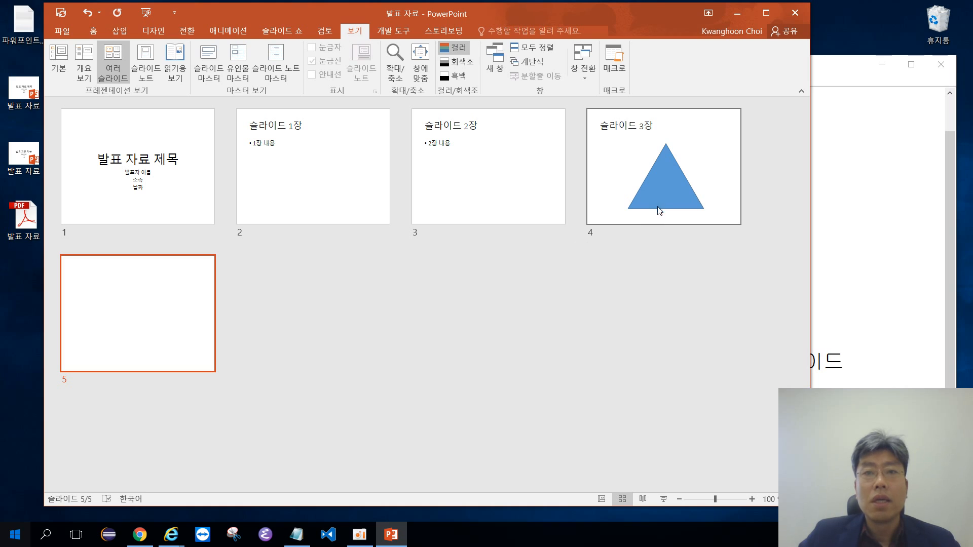
{"action": "left_click_drag", "start_coordinate": [687, 152], "coordinate": [299, 158]}
{"action": "left_click_drag", "start_coordinate": [638, 163], "coordinate": [474, 193]}
{"action": "left_click_drag", "start_coordinate": [135, 325], "coordinate": [434, 189]}
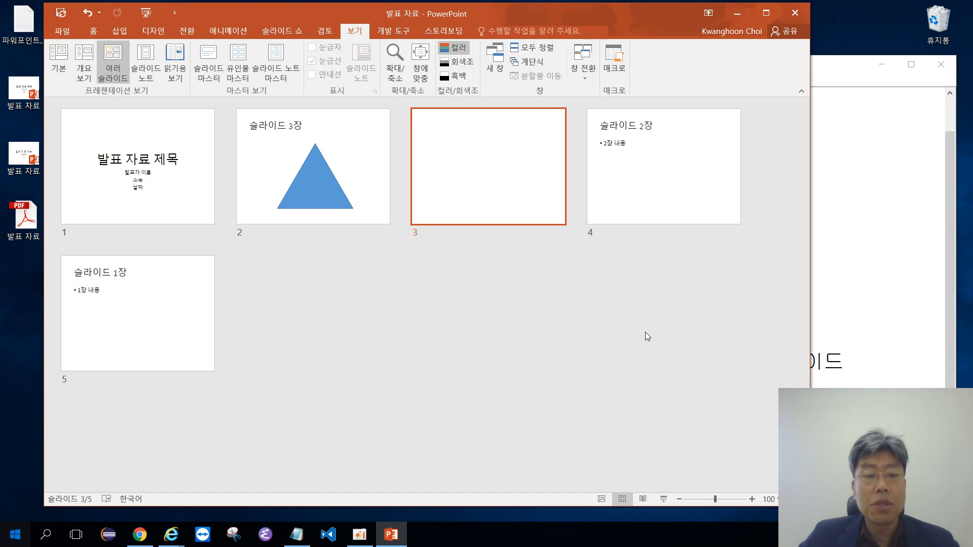
Step: Copy the 슬라이드 3장 triangle slide and the 슬라이드 2장 slide one after the other to the end of the presentation
{"action": "left_click", "coordinate": [286, 169]}
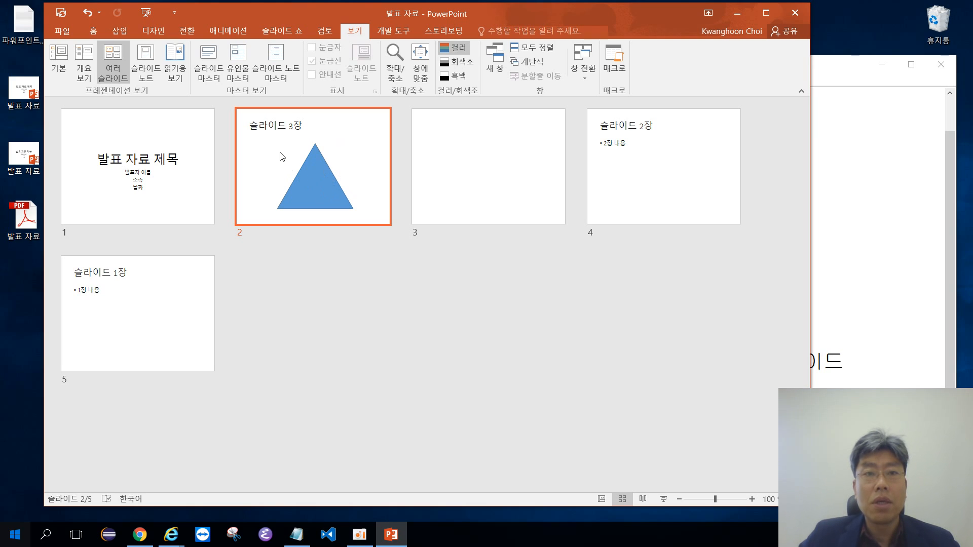
{"action": "key", "text": "ctrl+d"}
{"action": "left_click_drag", "start_coordinate": [291, 163], "coordinate": [350, 293]}
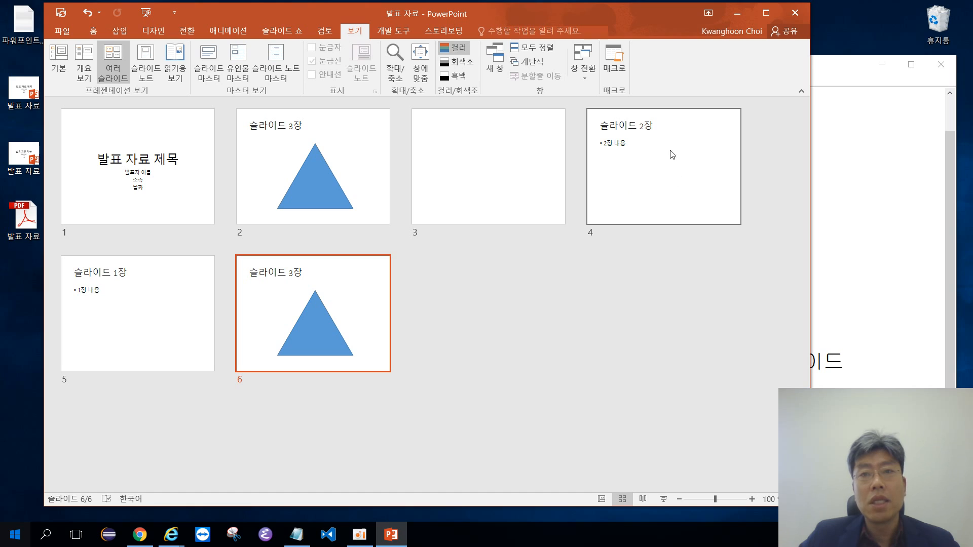
{"action": "left_click", "coordinate": [683, 179]}
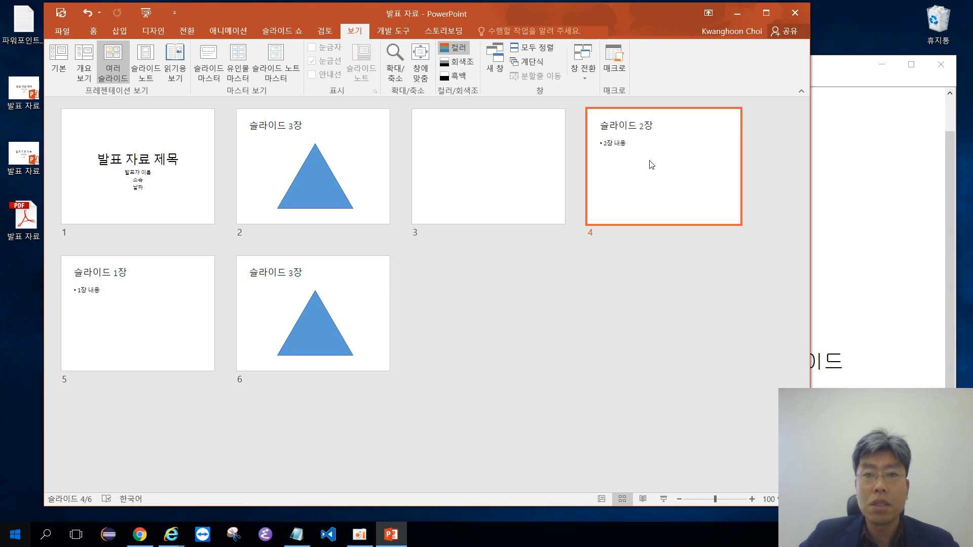
{"action": "left_click_drag", "start_coordinate": [654, 164], "coordinate": [631, 293]}
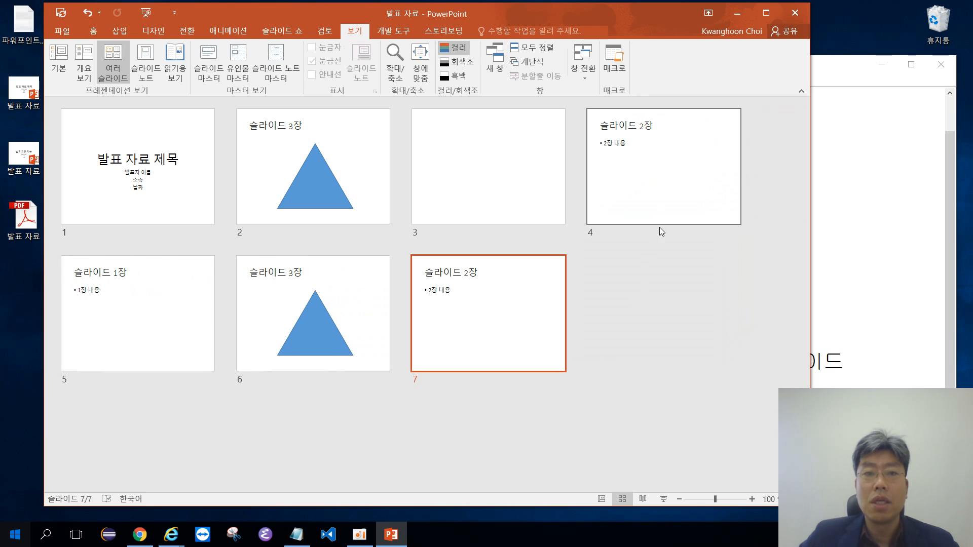
Step: Copy slides 5 and 7 together to the end of the presentation, and undo that copy
{"action": "left_click_drag", "start_coordinate": [111, 304], "coordinate": [664, 305]}
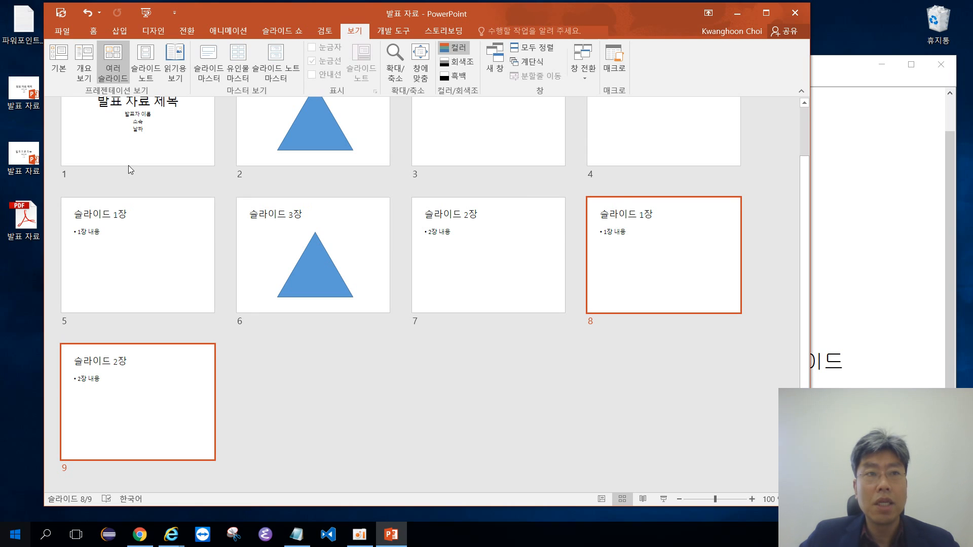
{"action": "left_click", "coordinate": [89, 15]}
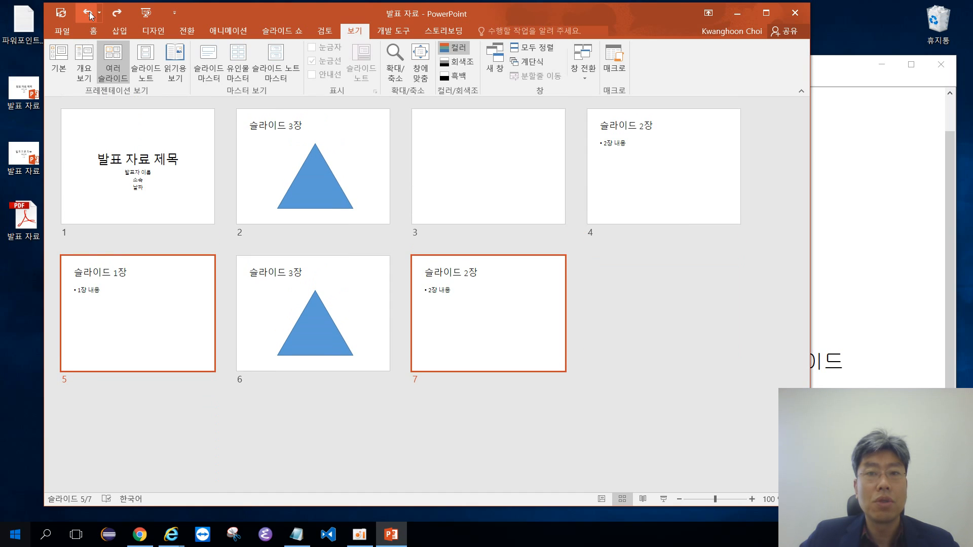
Step: Copy the 슬라이드 1장 slide in fifth place to the position directly after it
{"action": "left_click", "coordinate": [658, 296]}
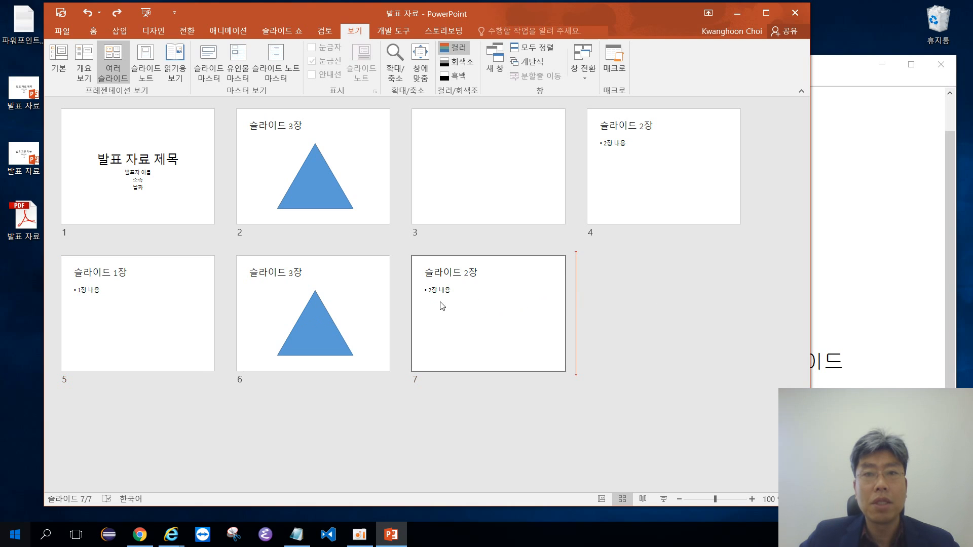
{"action": "left_click", "coordinate": [141, 304]}
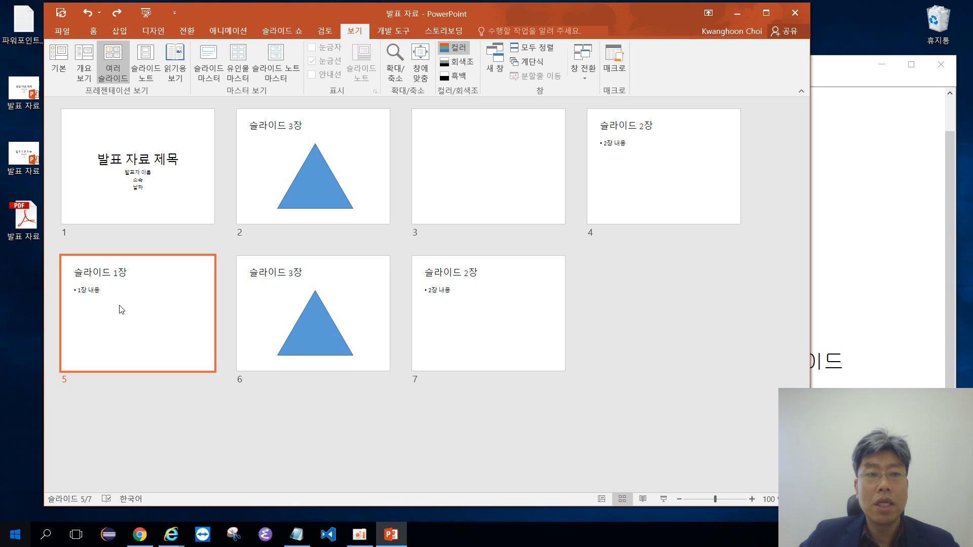
{"action": "left_click_drag", "start_coordinate": [122, 309], "coordinate": [304, 314]}
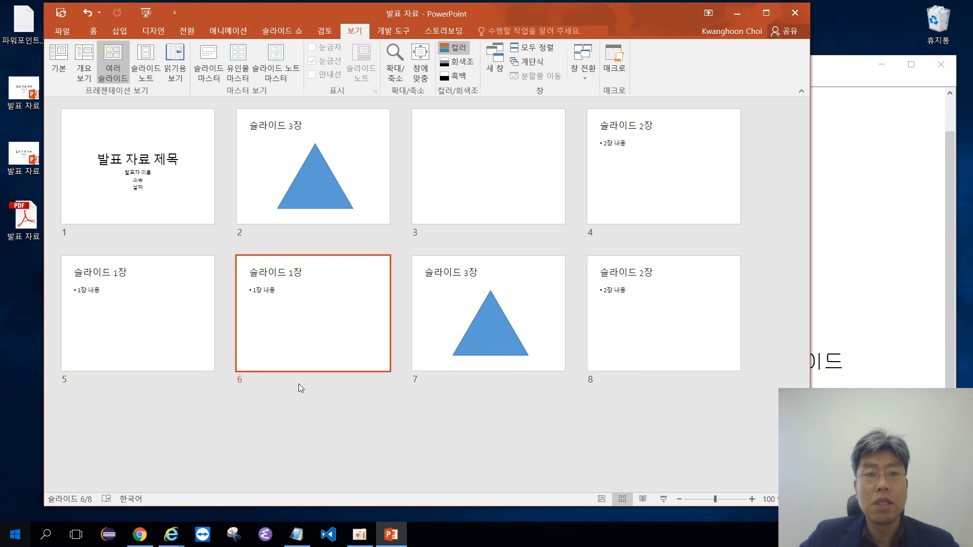
{"action": "left_click", "coordinate": [397, 404]}
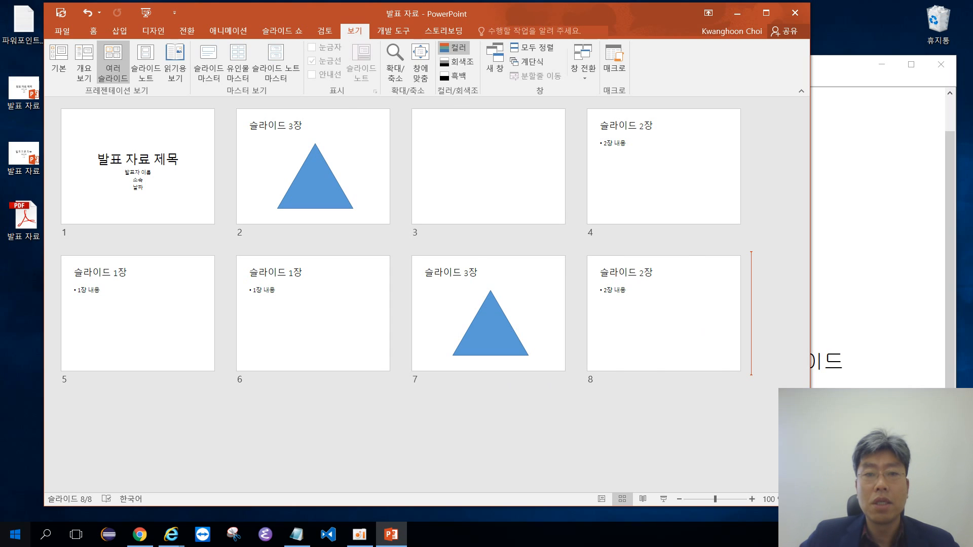
Step: Switch to Notepad and add the line ": 이동 (마우스 클릭 후 드래그앤드롭)" under the 슬라이드 이동/복사 section
{"action": "key", "text": "alt+Tab"}
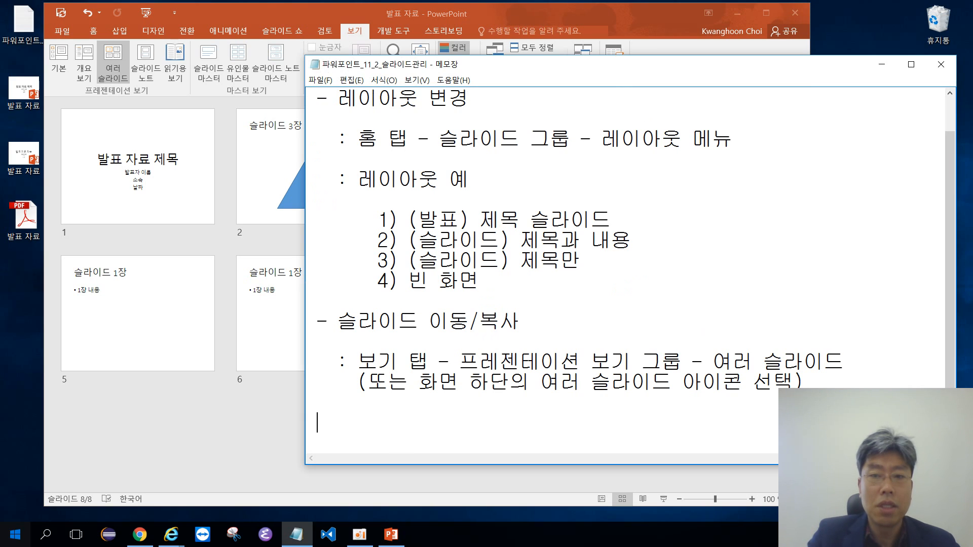
{"action": "type", "text": "dleh"}
{"action": "key", "text": "BackSpace"}
{"action": "key", "text": "BackSpace"}
{"action": "key", "text": "BackSpace"}
{"action": "key", "text": "BackSpace"}
{"action": "key", "text": "Hangul"}
{"action": "type", "text": "이동 :"}
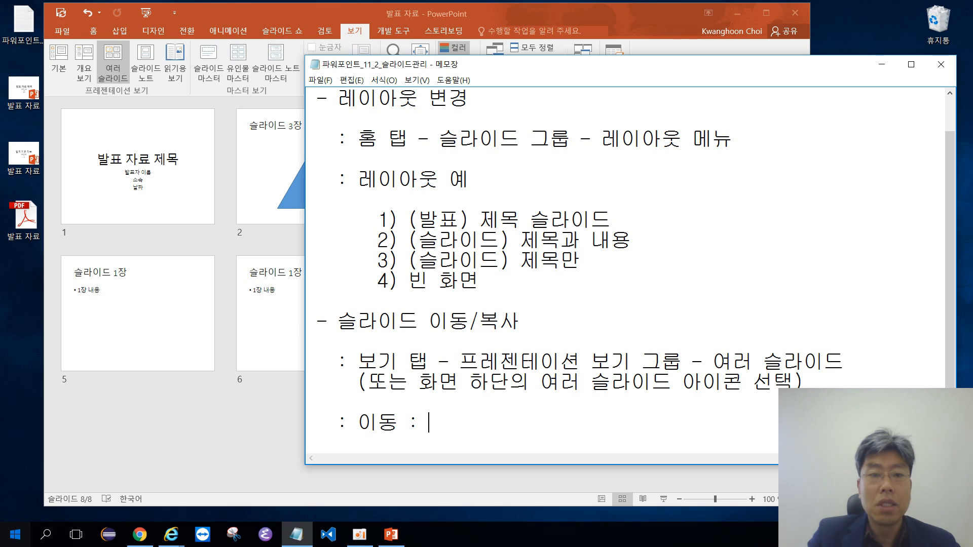
{"action": "type", "text": "(드래"}
{"action": "key", "text": "BackSpace"}
{"action": "key", "text": "BackSpace"}
{"action": "key", "text": "BackSpace"}
{"action": "type", "text": "마우스"}
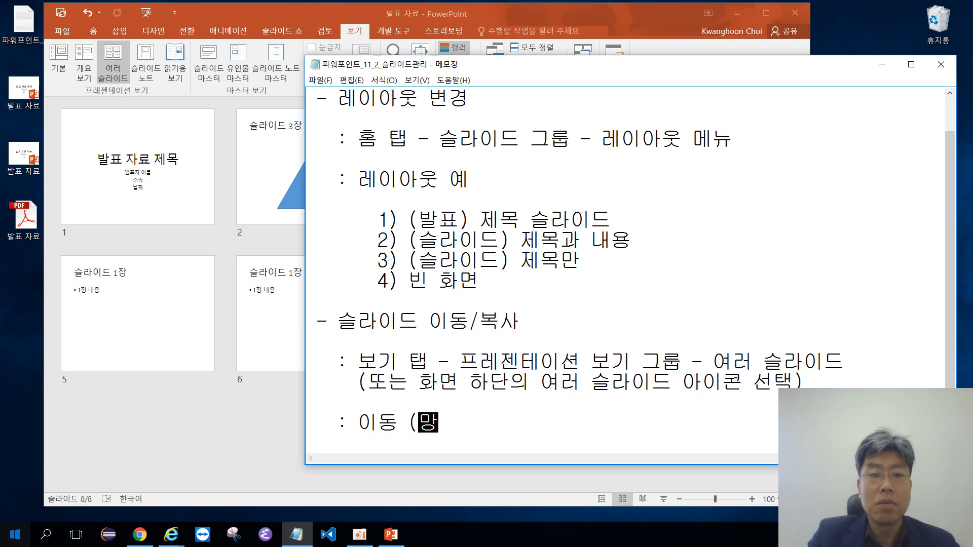
{"action": "type", "text": " 클릭 후"}
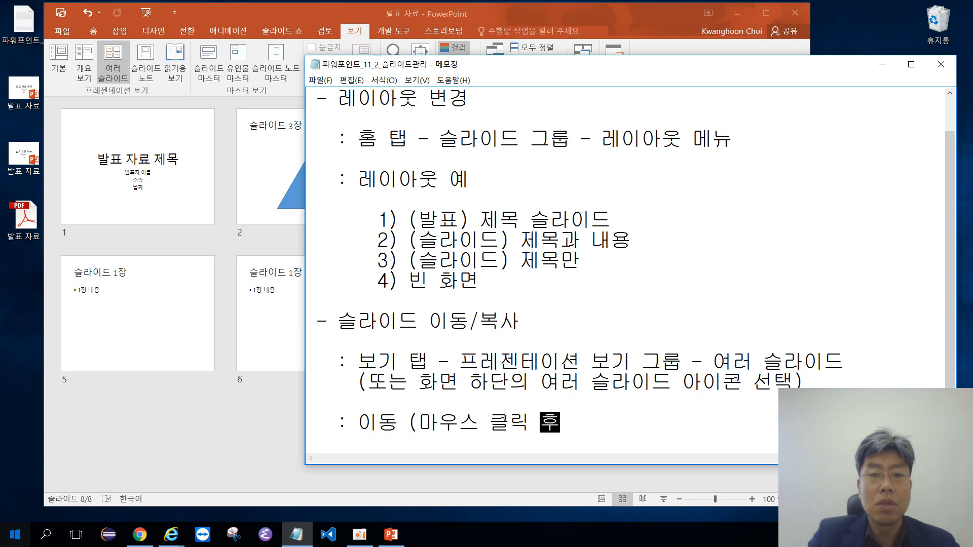
{"action": "type", "text": " 들래그앤드롭)"}
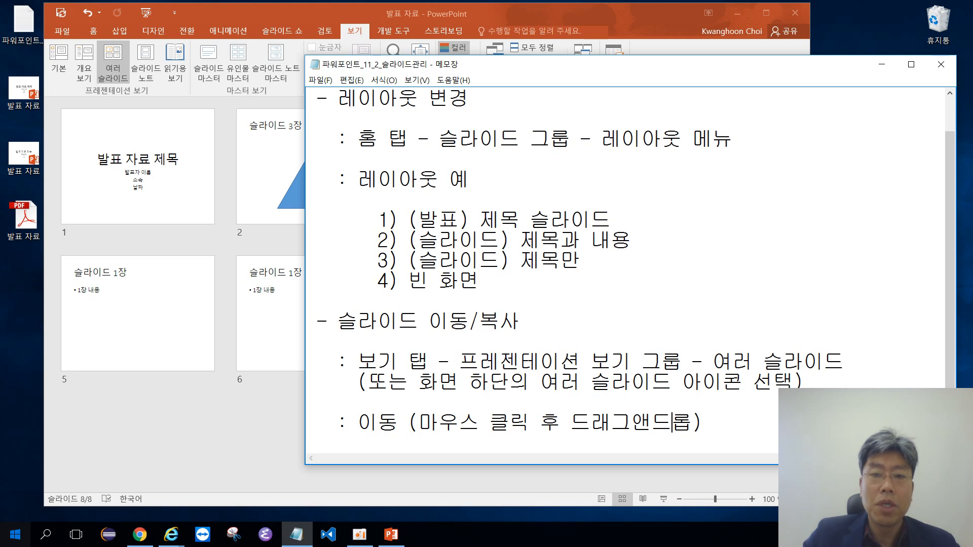
Step: Add the line ": 복사 (Ctrl 키와 함께 마우스 클릭)" directly beneath the 이동 line
{"action": "key", "text": "End"}
{"action": "key", "text": "Return"}
{"action": "type", "text": ": "}
{"action": "type", "text": "ㅇ"}
{"action": "key", "text": "BackSpace"}
{"action": "type", "text": "복사 ("}
{"action": "type", "text": "Ctrl"}
{"action": "type", "text": "키와 함께 ㅁ"}
{"action": "type", "text": "마우스 클릭 "}
{"action": "type", "text": "후 ㄷ"}
{"action": "key", "text": "BackSpace"}
{"action": "key", "text": "BackSpace"}
{"action": "key", "text": "BackSpace"}
{"action": "type", "text": ")"}
{"action": "key", "text": "Return"}
{"action": "key", "text": "Return"}
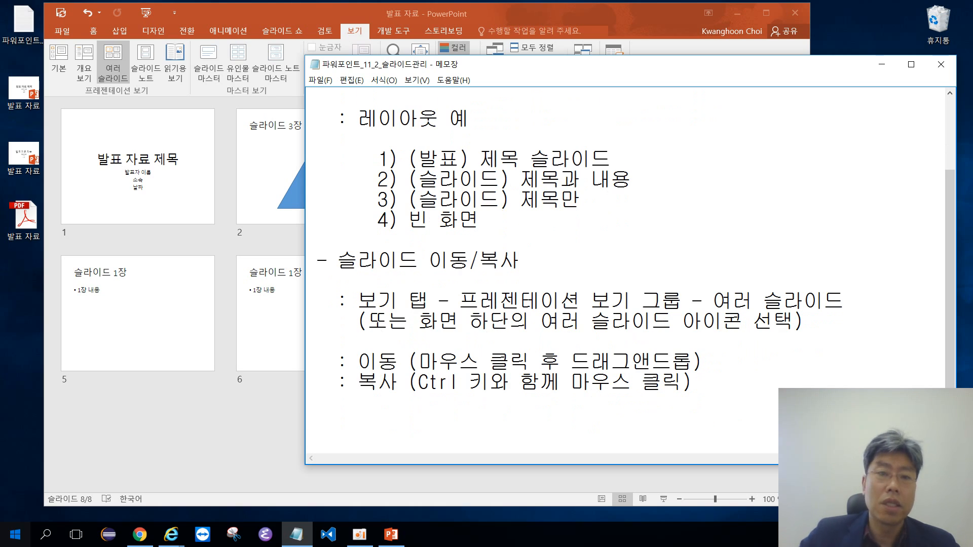
Step: Add the section heading "- 슬라이드 삭제" below the 이동 and 복사 lines in the note
{"action": "left_click", "coordinate": [186, 438]}
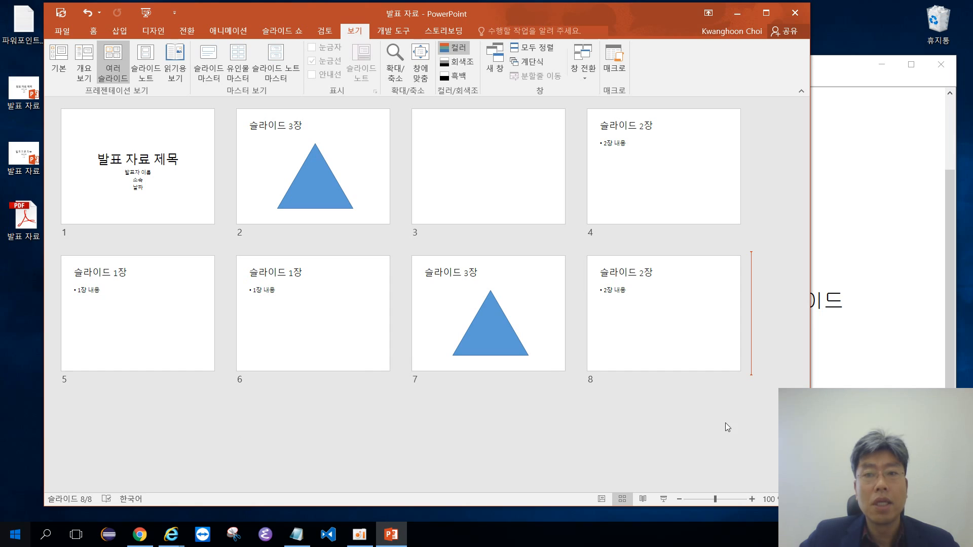
{"action": "left_click", "coordinate": [852, 425]}
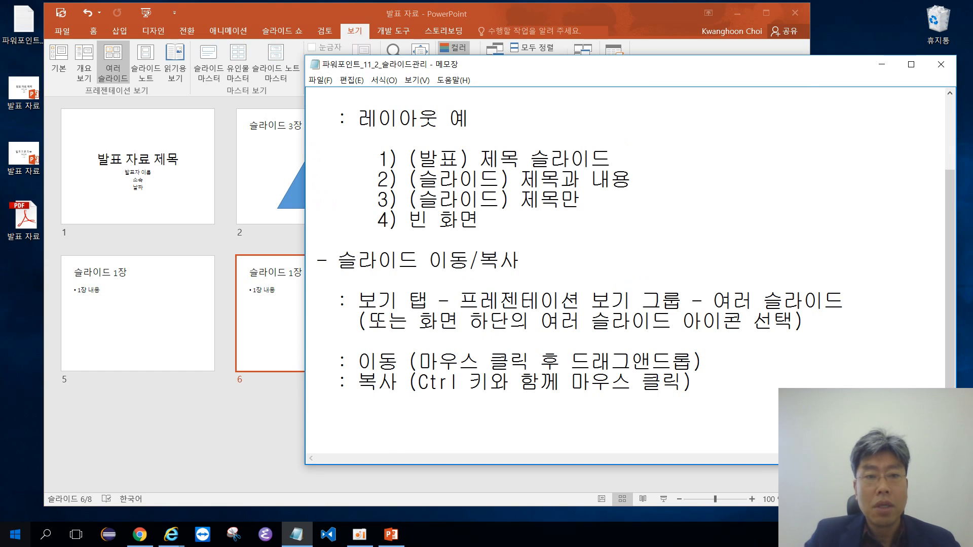
{"action": "key", "text": "Return"}
{"action": "type", "text": "- 슬라이드 삭ㅈ"}
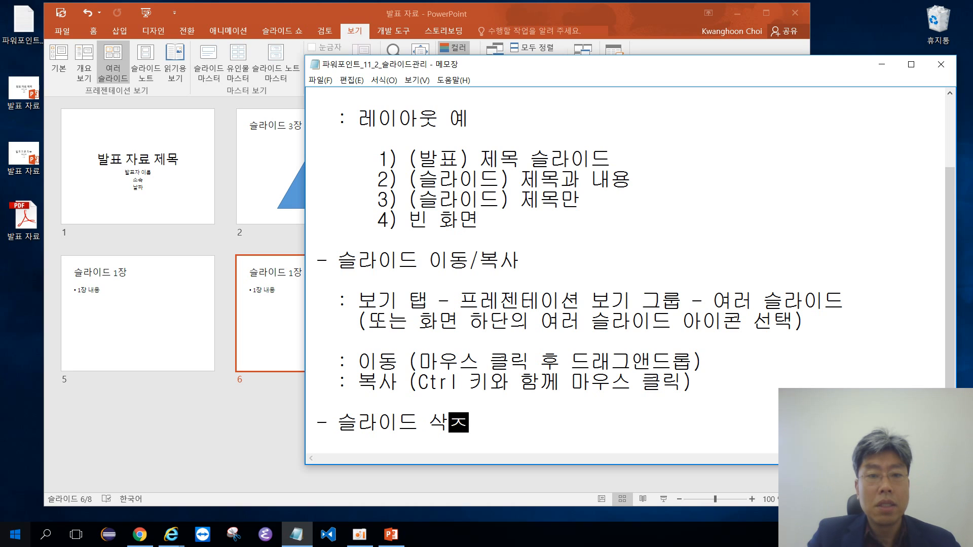
{"action": "type", "text": "ㅔ"}
{"action": "key", "text": "Return"}
{"action": "key", "text": "Return"}
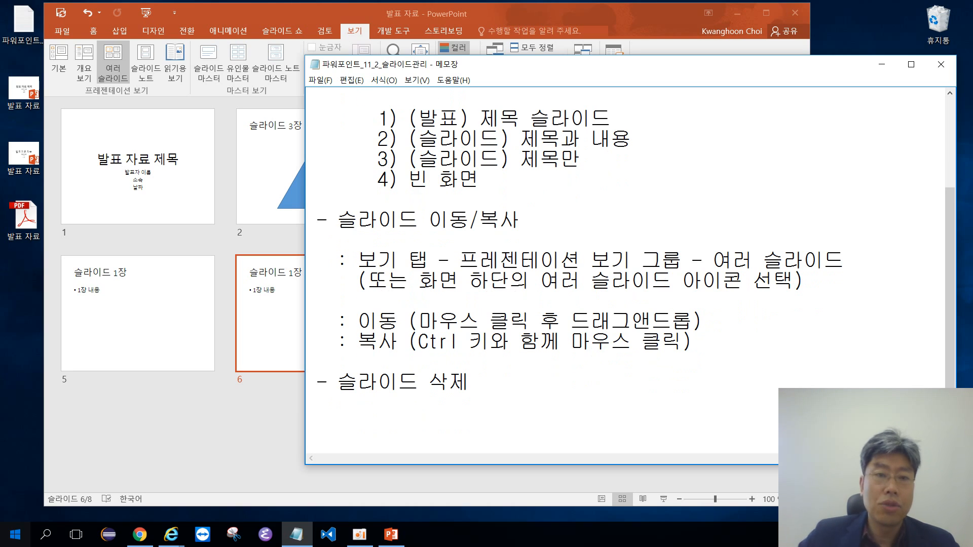
Step: Switch to PowerPoint and delete the duplicate 슬라이드 1장 slide in sixth place
{"action": "left_click", "coordinate": [295, 412]}
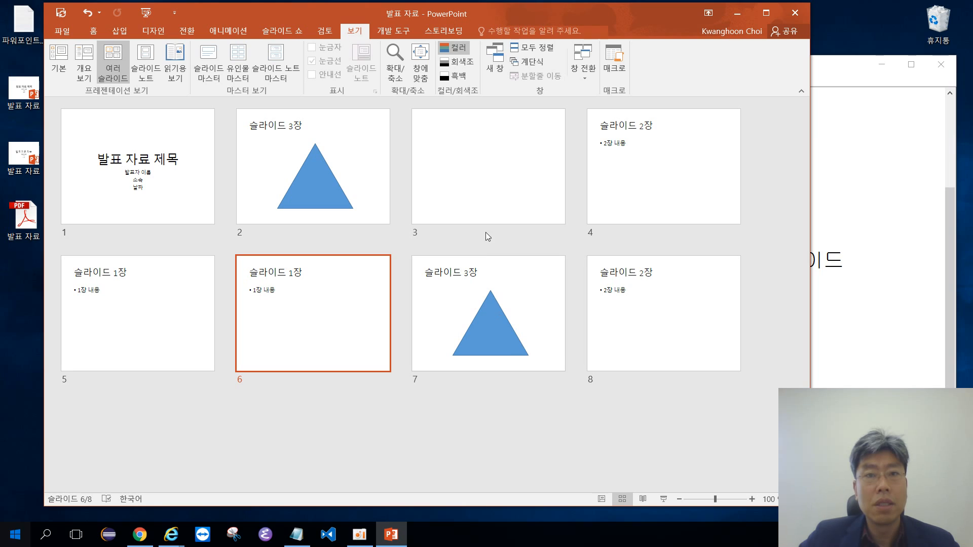
{"action": "right_click", "coordinate": [304, 317]}
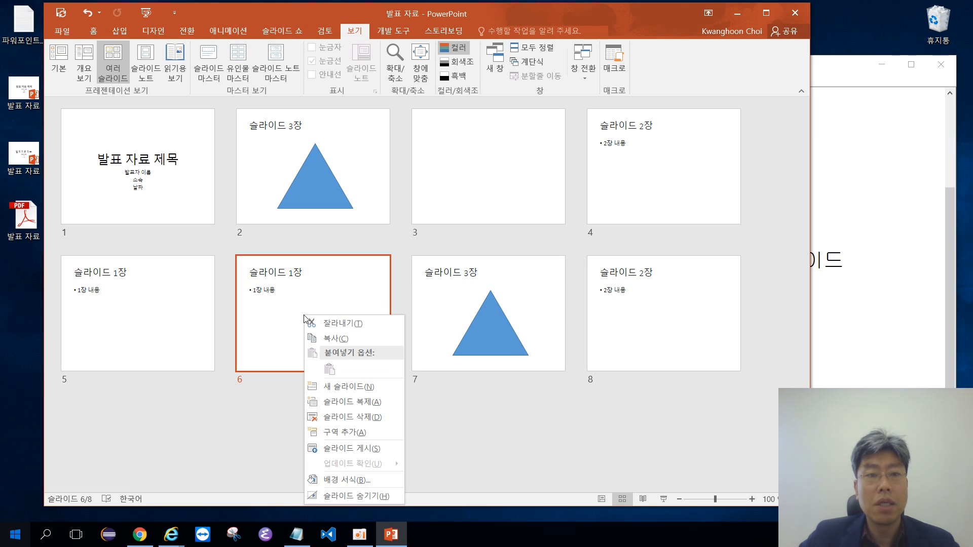
{"action": "left_click", "coordinate": [123, 307]}
{"action": "left_click", "coordinate": [167, 320]}
{"action": "left_click", "coordinate": [300, 324]}
{"action": "right_click", "coordinate": [301, 323]}
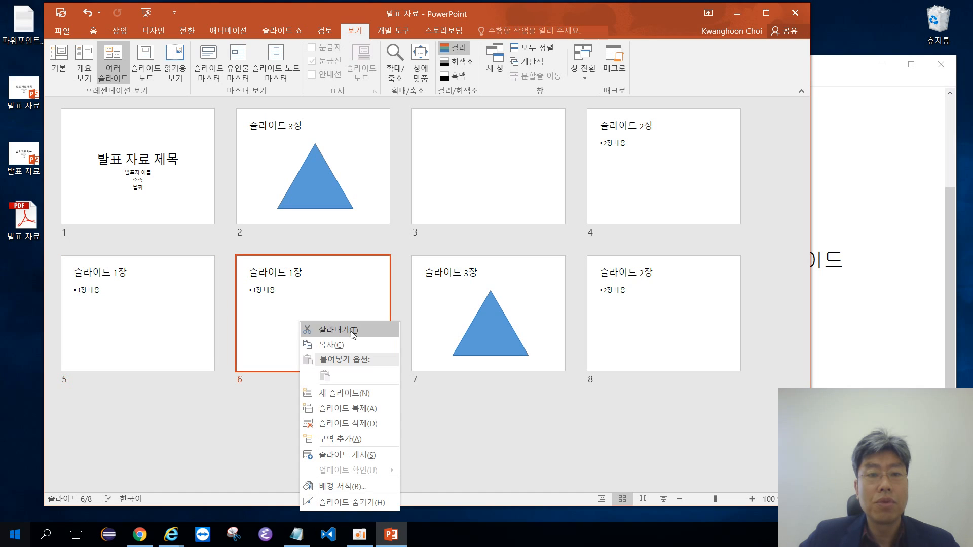
{"action": "left_click", "coordinate": [373, 425]}
Step: Delete the duplicate 슬라이드 2장 slide and the duplicate 슬라이드 3장 triangle slide from the end of the presentation
{"action": "left_click", "coordinate": [489, 340]}
{"action": "right_click", "coordinate": [490, 332]}
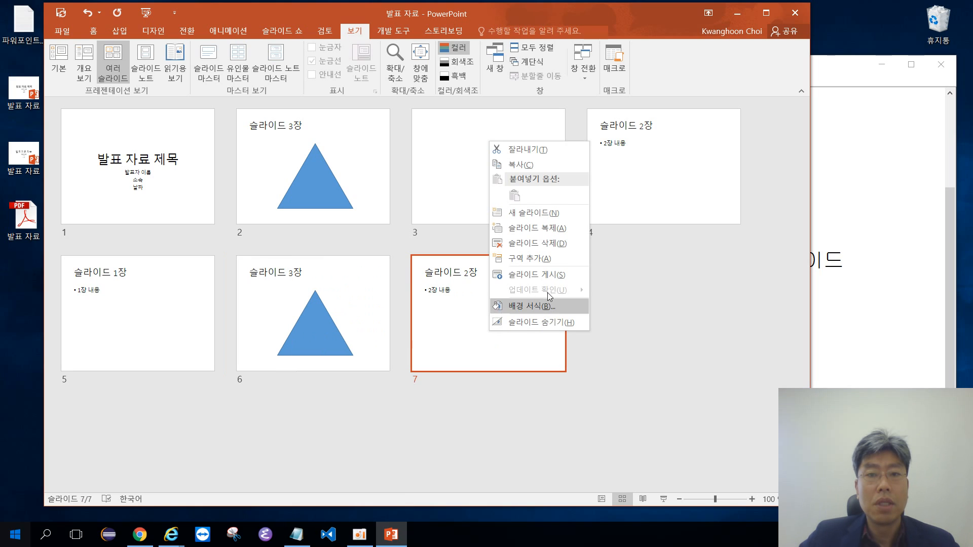
{"action": "left_click", "coordinate": [549, 247]}
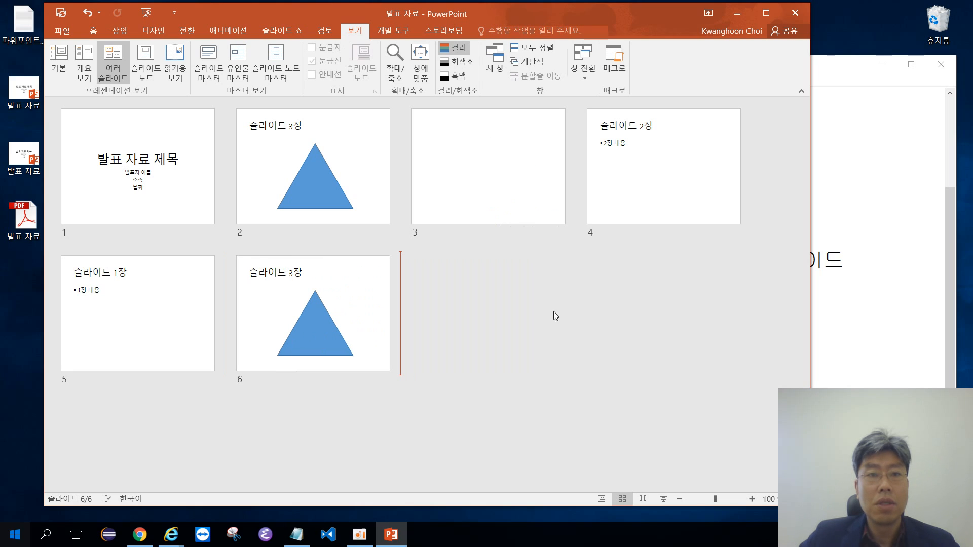
{"action": "left_click", "coordinate": [312, 319]}
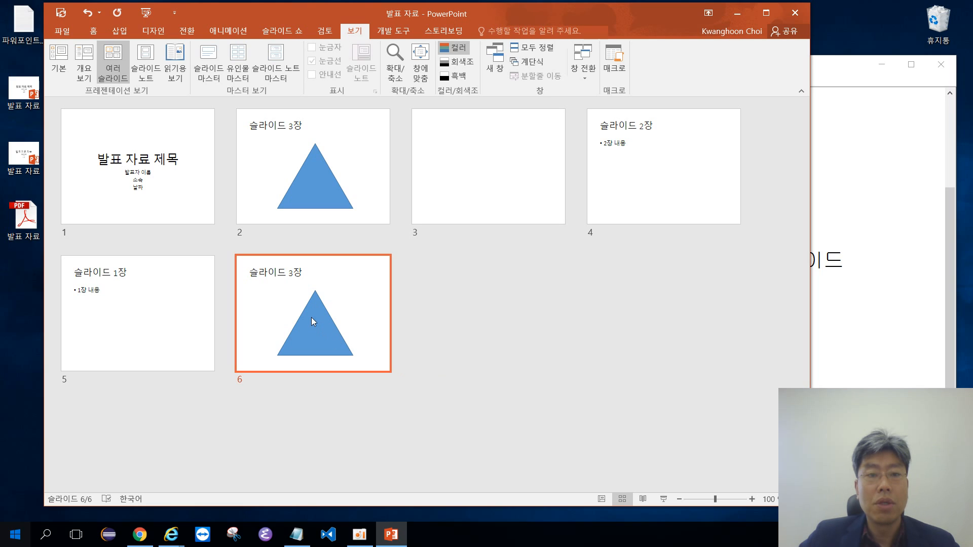
{"action": "right_click", "coordinate": [311, 318]}
{"action": "left_click", "coordinate": [375, 424]}
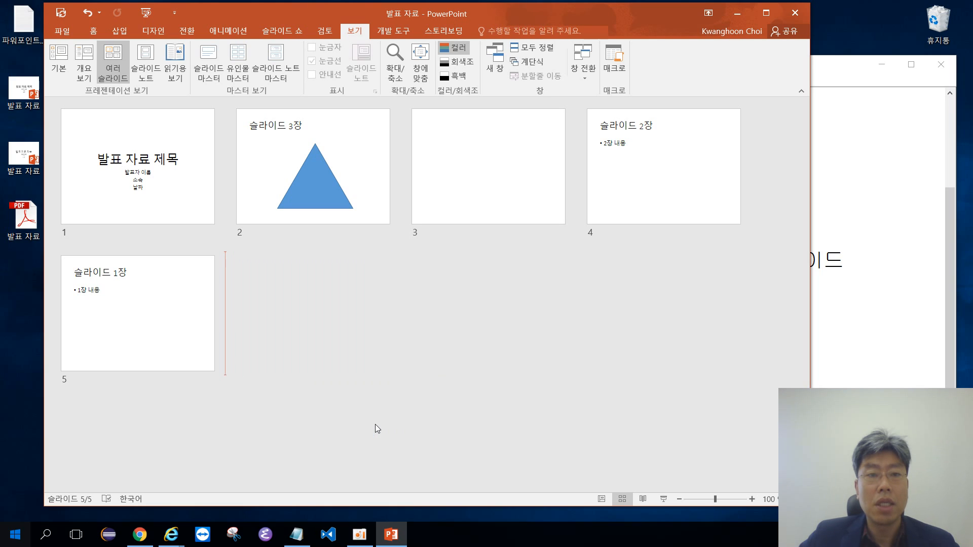
Step: Reorder the slides after the title slide as 슬라이드 1장, 슬라이드 2장, 슬라이드 3장 and the blank slide
{"action": "left_click_drag", "start_coordinate": [178, 336], "coordinate": [444, 195]}
Step: Switch to Notepad, add ": 마우스 오른쪽 버튼으로 띄운 메뉴에서 슬라이드 삭제 선택" under 슬라이드 삭제, and start another dashed line below
{"action": "left_click", "coordinate": [809, 358]}
{"action": "scroll", "coordinate": [691, 355], "scroll_direction": "down", "scroll_amount": 1}
{"action": "left_click", "coordinate": [512, 356]}
{"action": "type", "text": ": "}
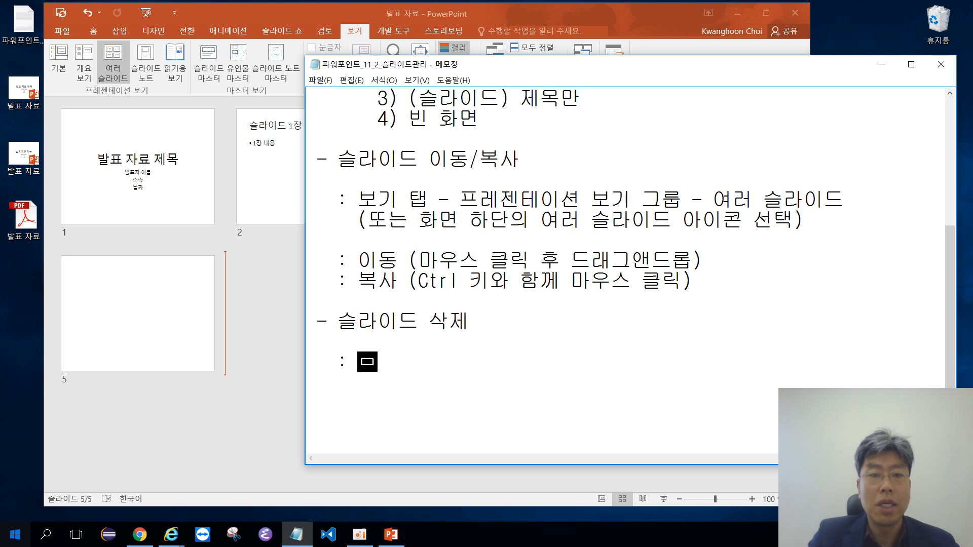
{"action": "type", "text": "마우스 오른쪽"}
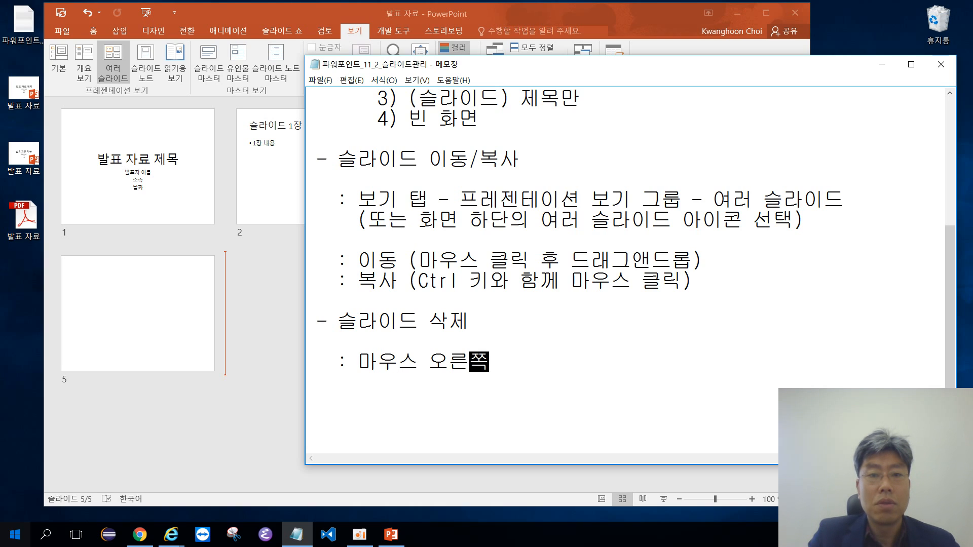
{"action": "type", "text": " 벋튼"}
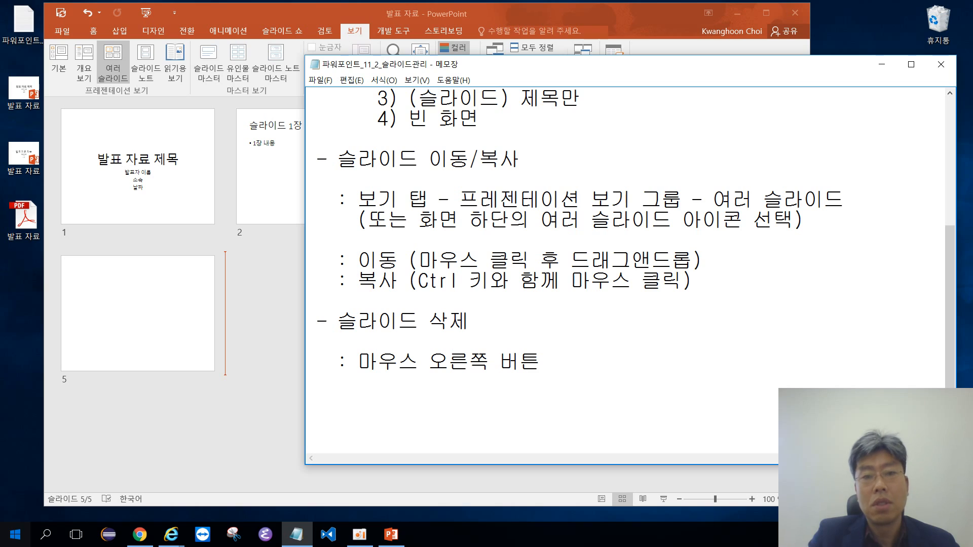
{"action": "key", "text": "BackSpace"}
{"action": "type", "text": "으로 띙"}
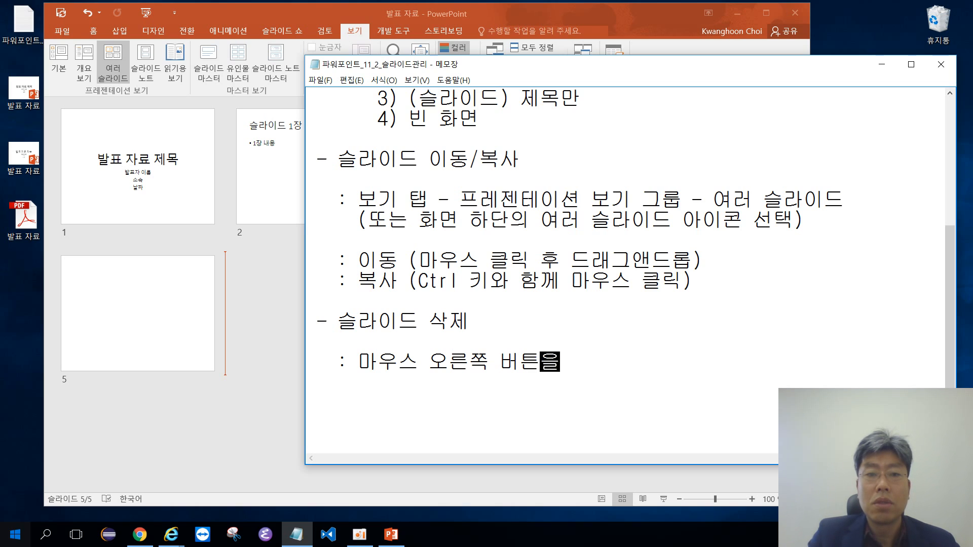
{"action": "type", "text": "운 메뉴에"}
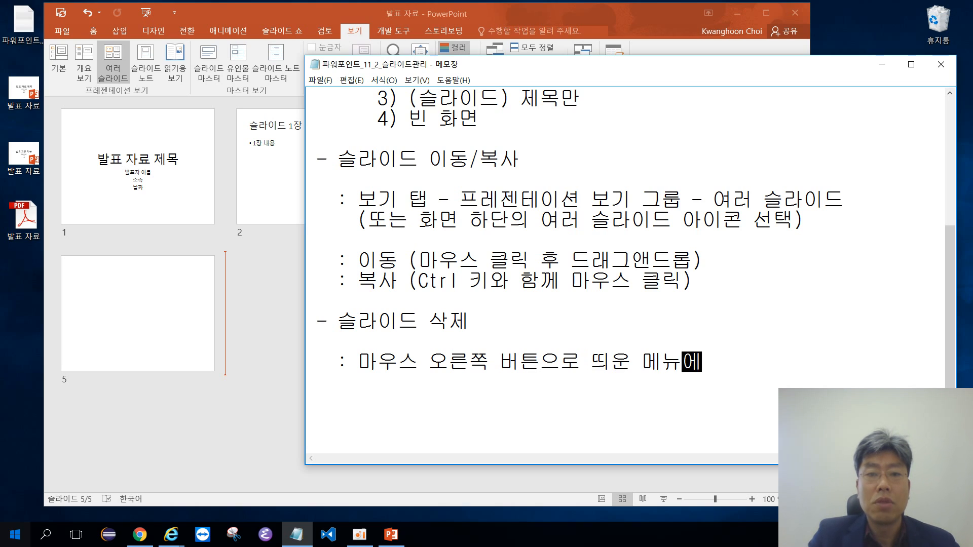
{"action": "type", "text": "서 슬라이드 삭제 선태"}
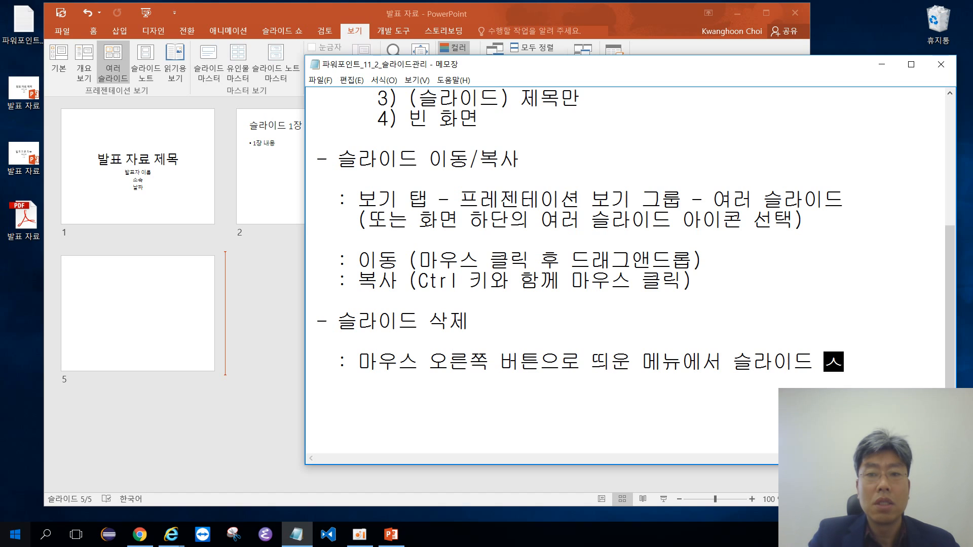
{"action": "type", "text": "ㄱ"}
{"action": "key", "text": "Return"}
{"action": "key", "text": "Return"}
{"action": "type", "text": "-"}
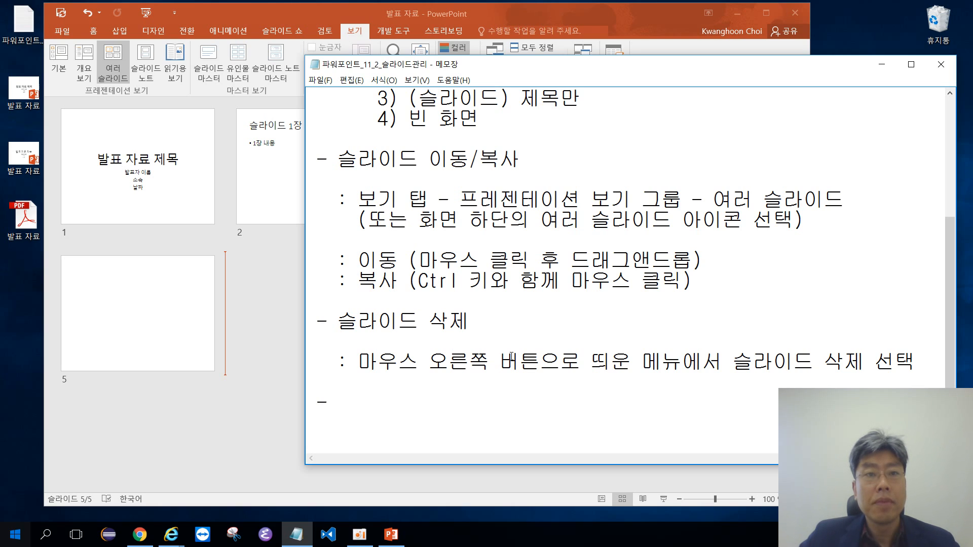
Step: Switch to PowerPoint, return to the normal view and select the title slide
{"action": "left_click", "coordinate": [278, 305]}
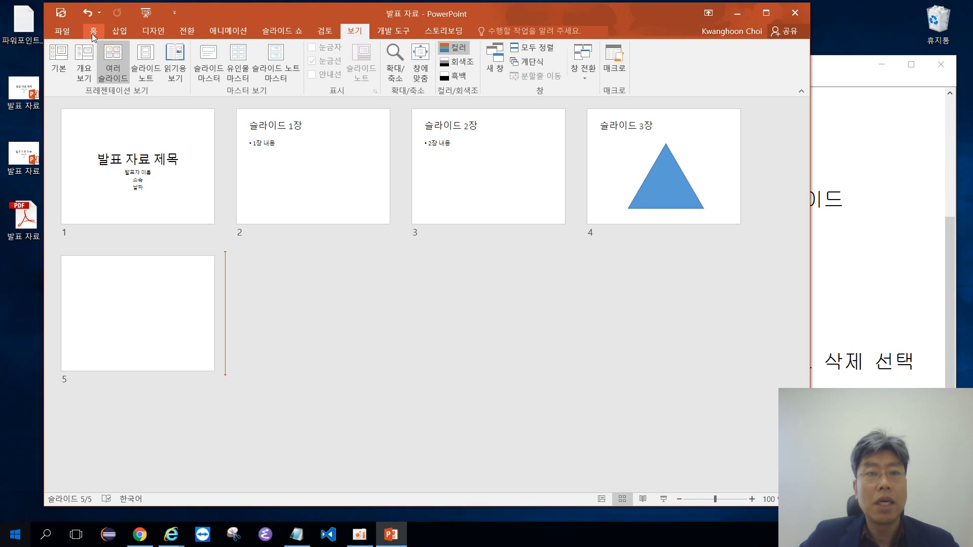
{"action": "left_click", "coordinate": [602, 499]}
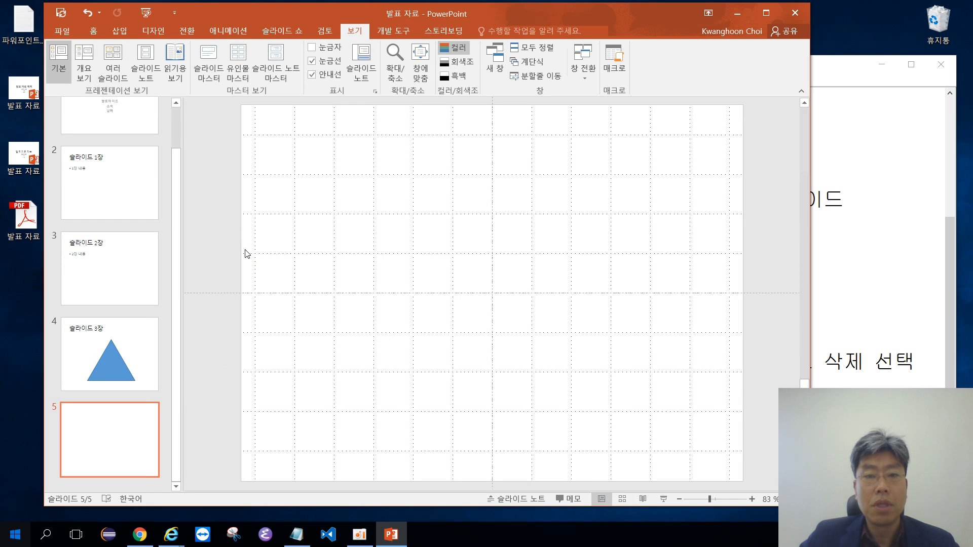
{"action": "left_click_drag", "start_coordinate": [178, 161], "coordinate": [180, 117]}
{"action": "left_click", "coordinate": [139, 128]}
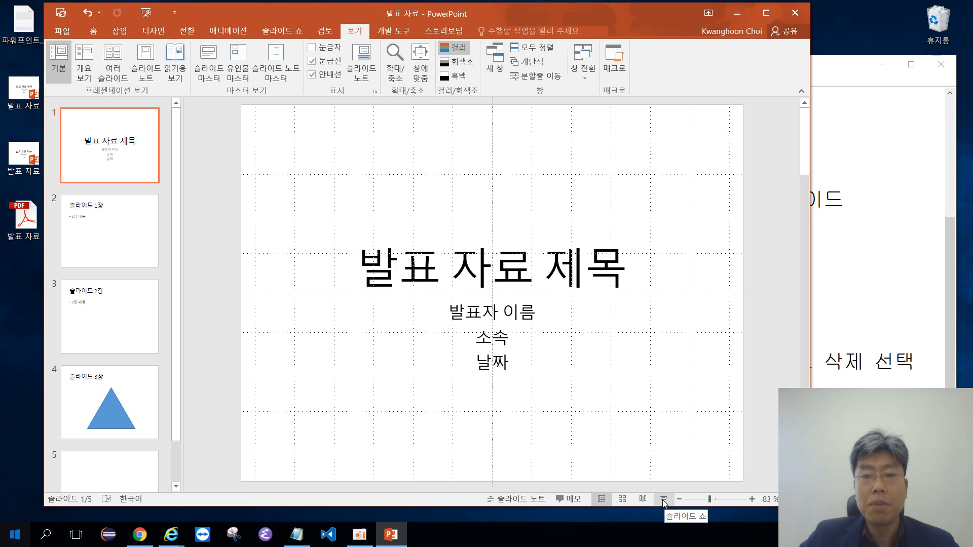
Step: Switch to Notepad and complete the dashed line as the heading "- 슬라이드 쇼", leaving room for text below
{"action": "left_click", "coordinate": [838, 314]}
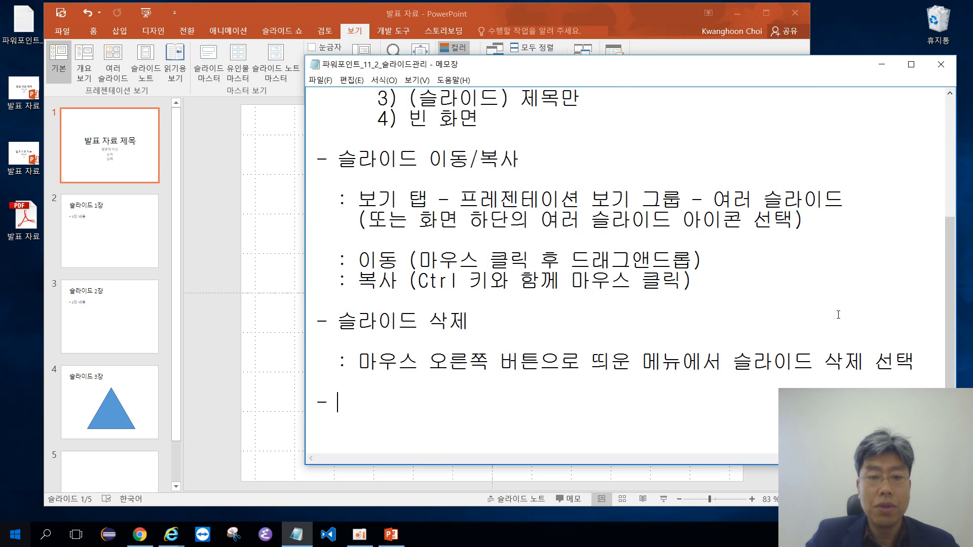
{"action": "type", "text": "tmf"}
{"action": "key", "text": "BackSpace"}
{"action": "key", "text": "BackSpace"}
{"action": "key", "text": "BackSpace"}
{"action": "type", "text": "슬라이드 쇼"}
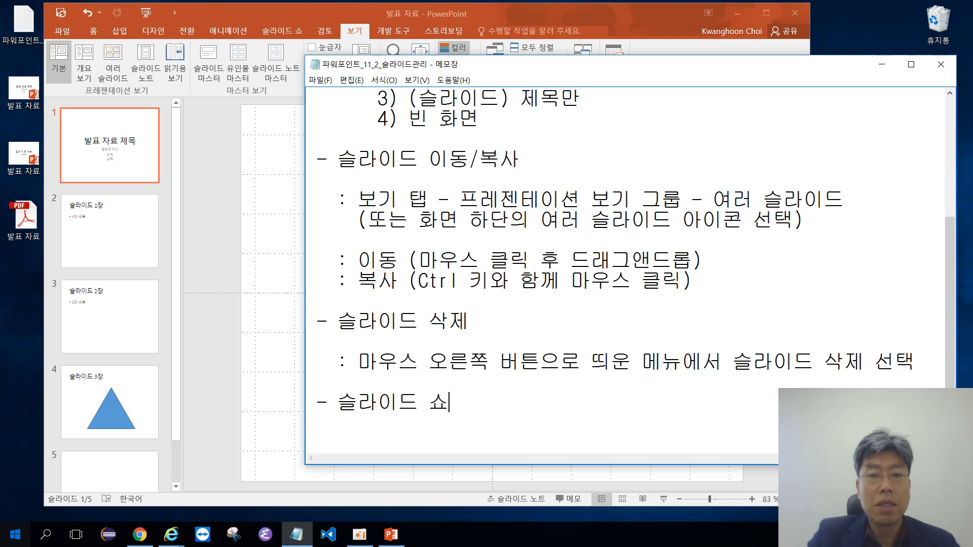
{"action": "key", "text": "Return"}
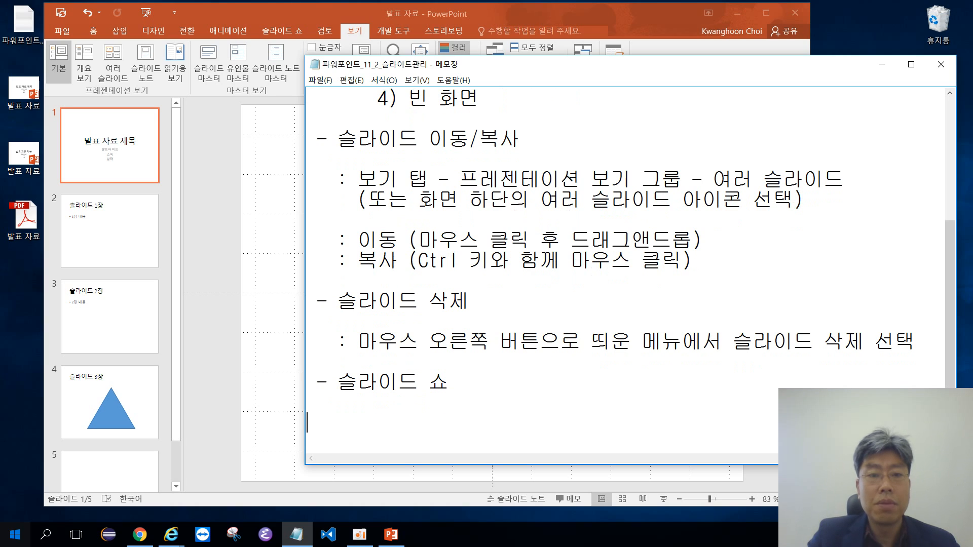
{"action": "scroll", "coordinate": [838, 315], "scroll_direction": "down", "scroll_amount": 2}
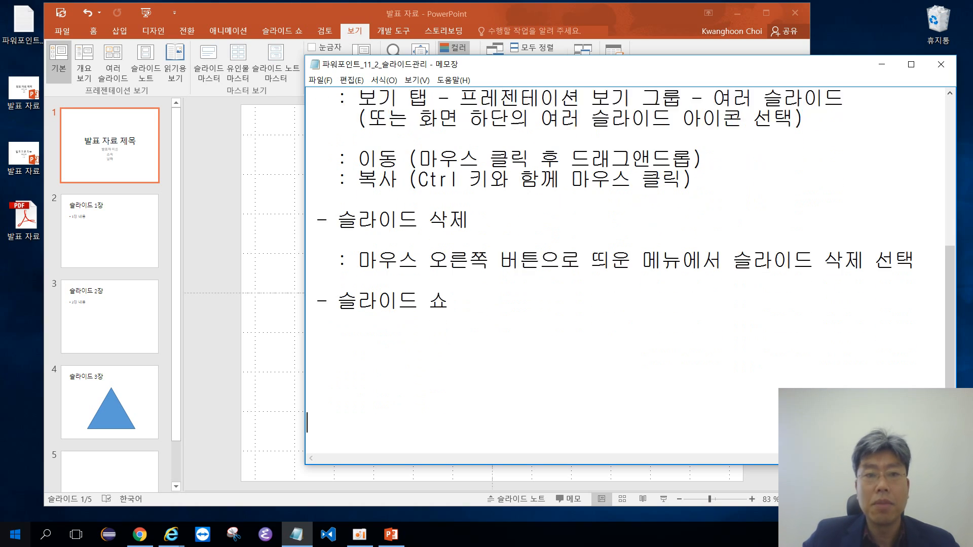
Step: Start an indented line under 슬라이드 쇼, switch to PowerPoint, and play the slide show from the title slide to its end
{"action": "key", "text": "Return"}
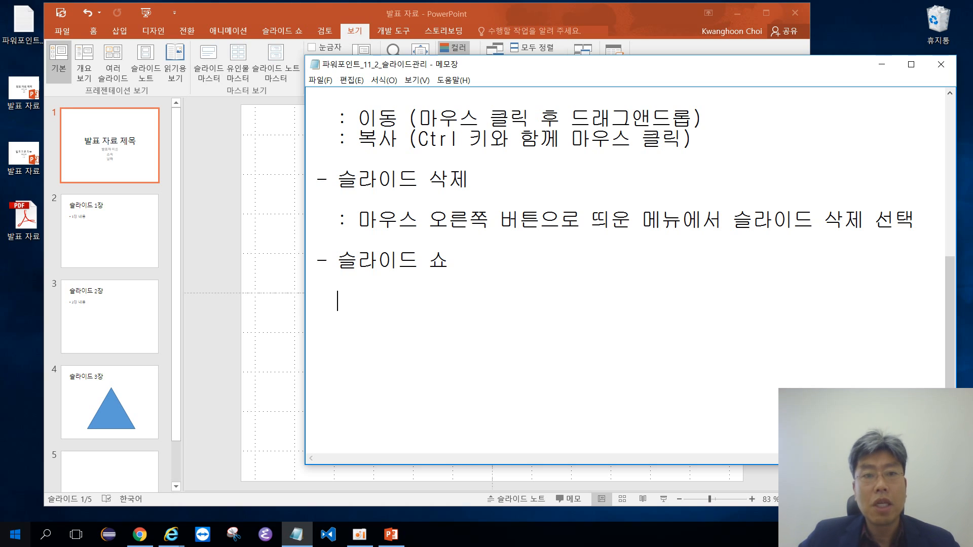
{"action": "left_click", "coordinate": [215, 184]}
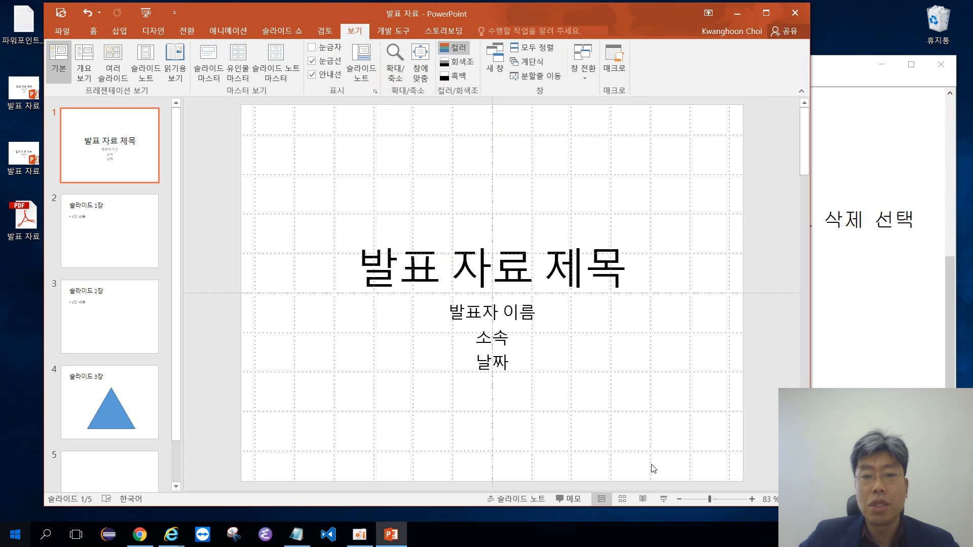
{"action": "left_click", "coordinate": [664, 500]}
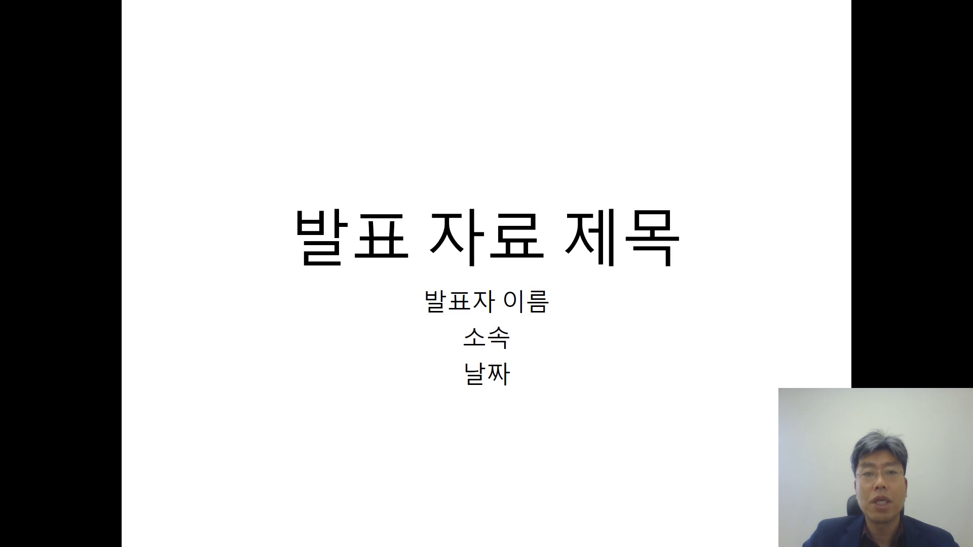
{"action": "key", "text": "Right"}
{"action": "key", "text": "Right"}
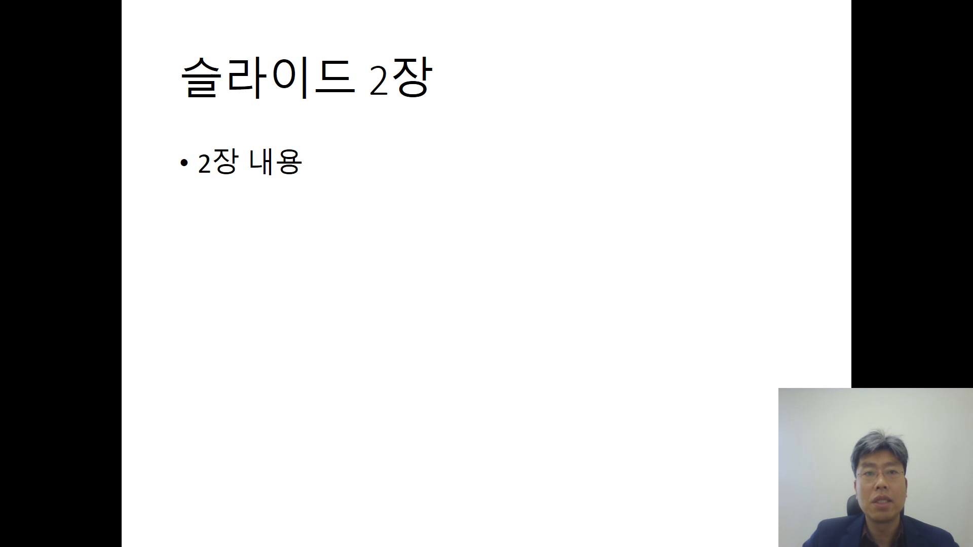
{"action": "key", "text": "Right"}
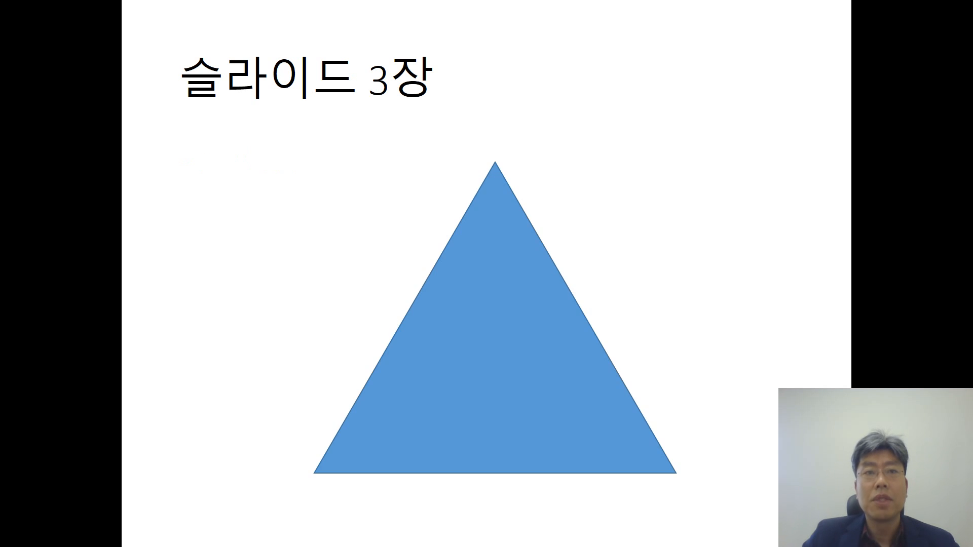
{"action": "key", "text": "Right"}
{"action": "key", "text": "Right"}
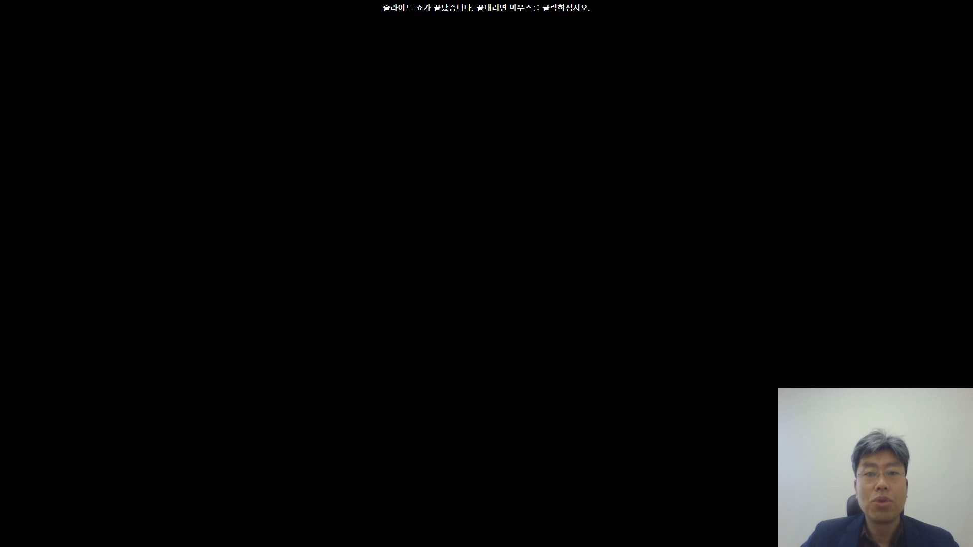
{"action": "key", "text": "Right"}
Step: Bring PowerPoint back to the front and show all slides in the slide sorter view
{"action": "left_click", "coordinate": [879, 337]}
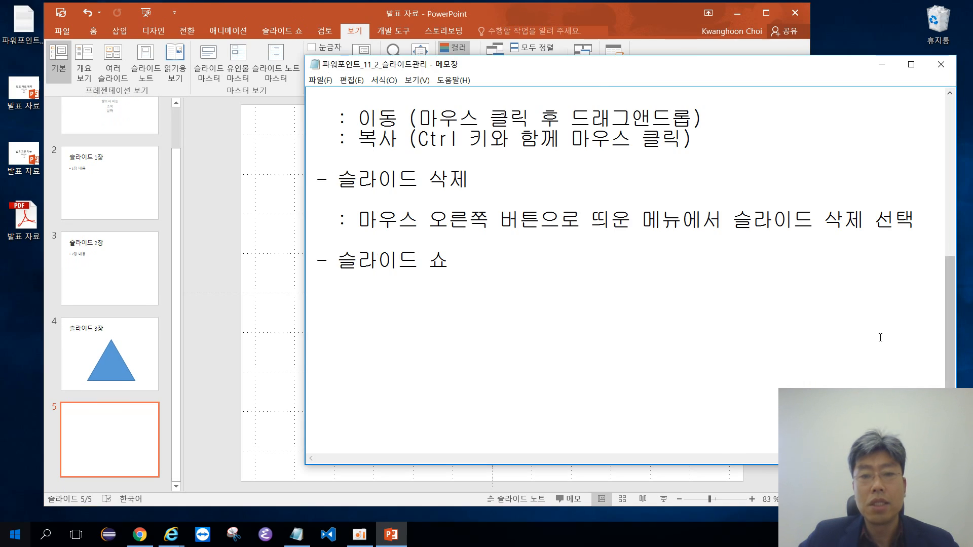
{"action": "left_click", "coordinate": [207, 293]}
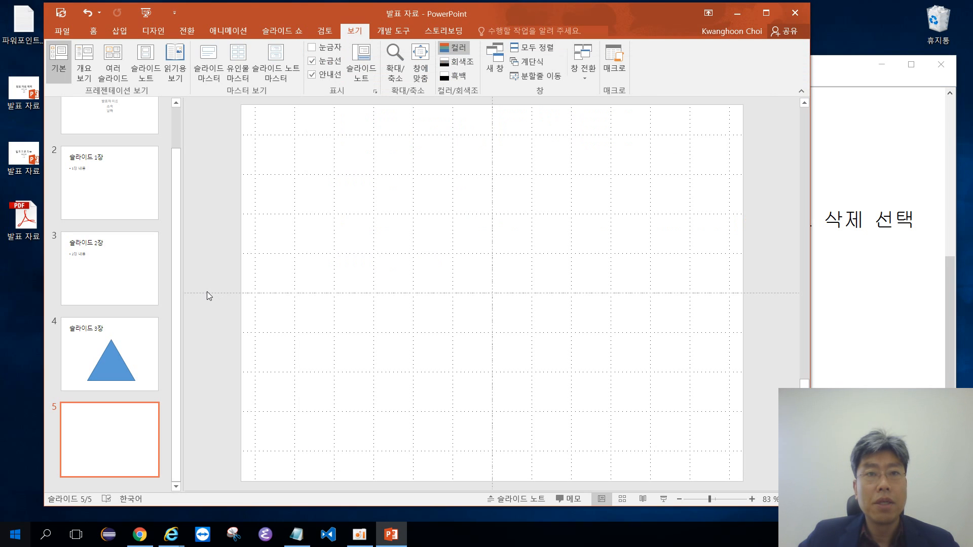
{"action": "left_click", "coordinate": [622, 500]}
{"action": "left_click", "coordinate": [470, 318]}
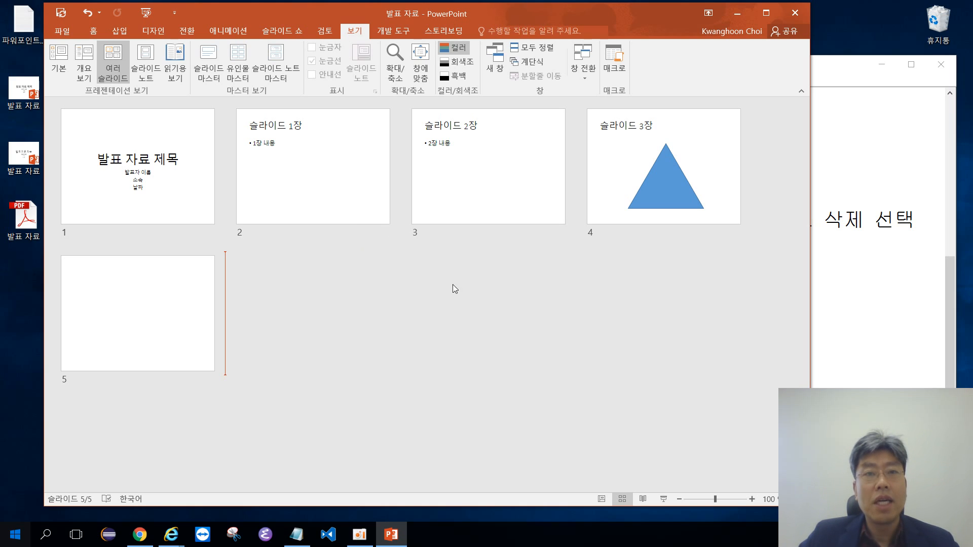
Step: Switch to Notepad and write ": 슬라이드 쇼" on the indented line under the 슬라이드 쇼 heading
{"action": "key", "text": "alt+Tab"}
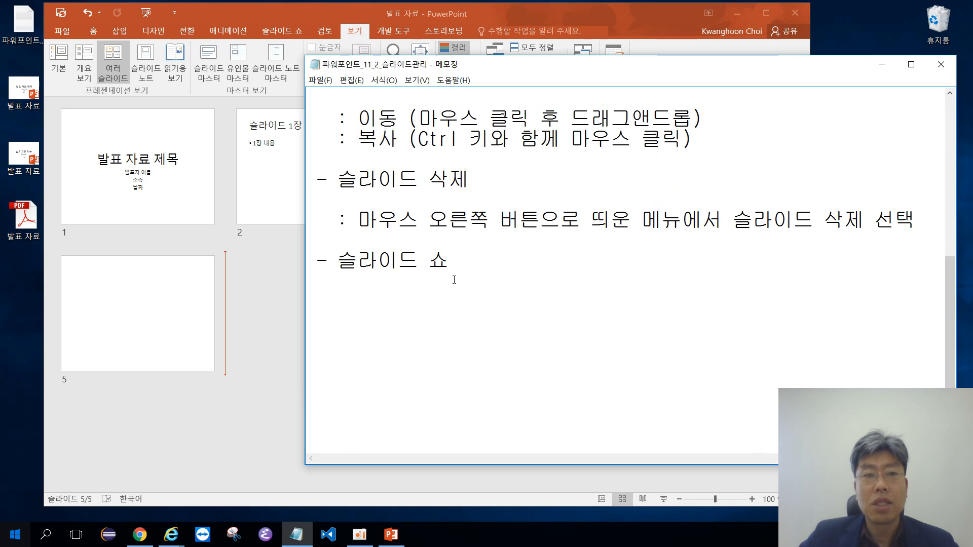
{"action": "type", "text": "tm"}
{"action": "key", "text": "BackSpace"}
{"action": "key", "text": "BackSpace"}
{"action": "key", "text": "Hangul"}
{"action": "type", "text": "슬ㄹㅏ이스"}
{"action": "key", "text": "BackSpace"}
{"action": "key", "text": "BackSpace"}
{"action": "type", "text": "드 쇼"}
Step: Insert "화면 하단의" before "슬라이드 쇼" on the colon line
{"action": "key", "text": "Left"}
{"action": "key", "text": "Left"}
{"action": "key", "text": "Left"}
{"action": "key", "text": "Left"}
{"action": "key", "text": "Left"}
{"action": "key", "text": "Left"}
{"action": "type", "text": "화면 하단의"}
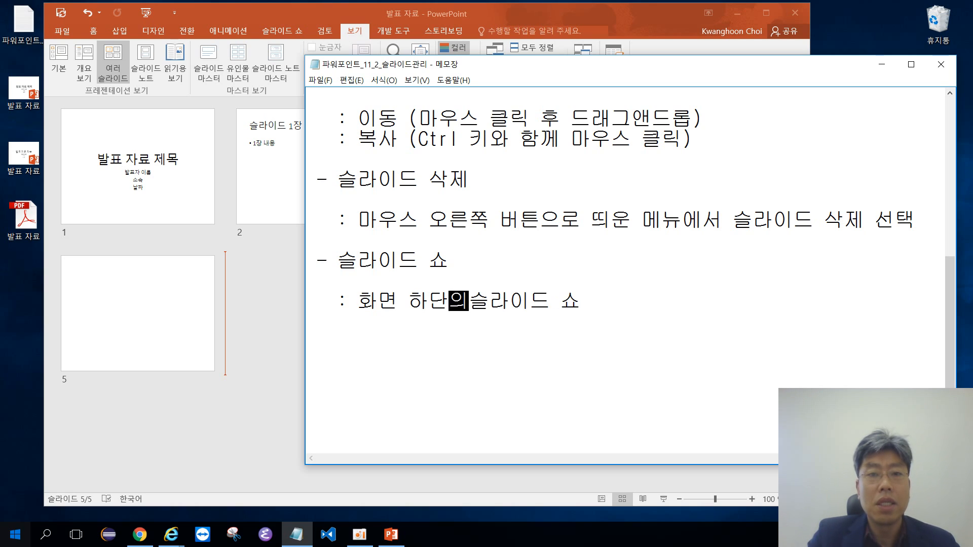
Step: Complete the line by adding "아이콘 클릭" after "슬라이드 쇼"
{"action": "key", "text": "Right"}
{"action": "key", "text": "Right"}
{"action": "key", "text": "Right"}
{"action": "key", "text": "Right"}
{"action": "key", "text": "Right"}
{"action": "key", "text": "Right"}
{"action": "type", "text": "ㅇㅏ이콘 "}
{"action": "type", "text": "클릭"}
Step: Add a separate line ": 특정 슬라이드를 숨기기" below the slide show icon note
{"action": "key", "text": "Return"}
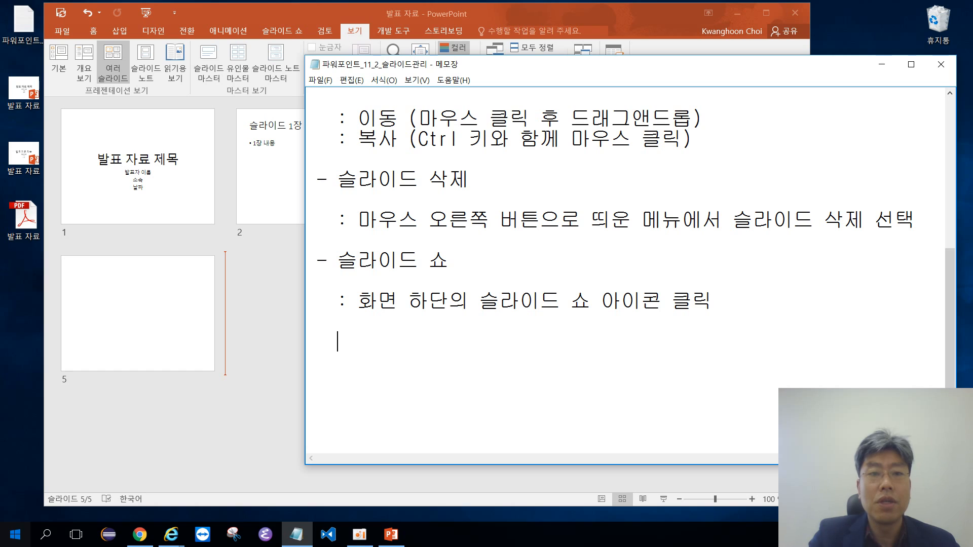
{"action": "type", "text": ": 특정 "}
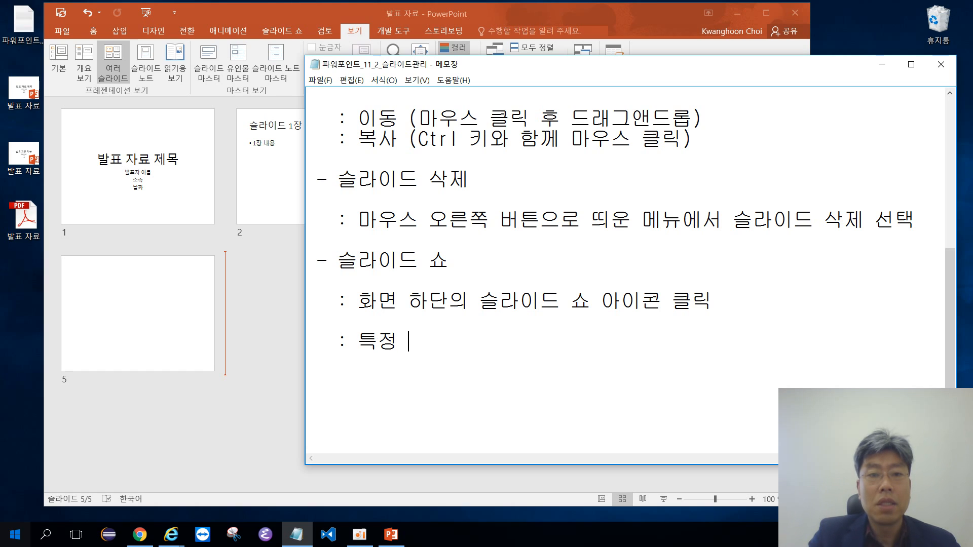
{"action": "type", "text": "슬라이드를 숨기기"}
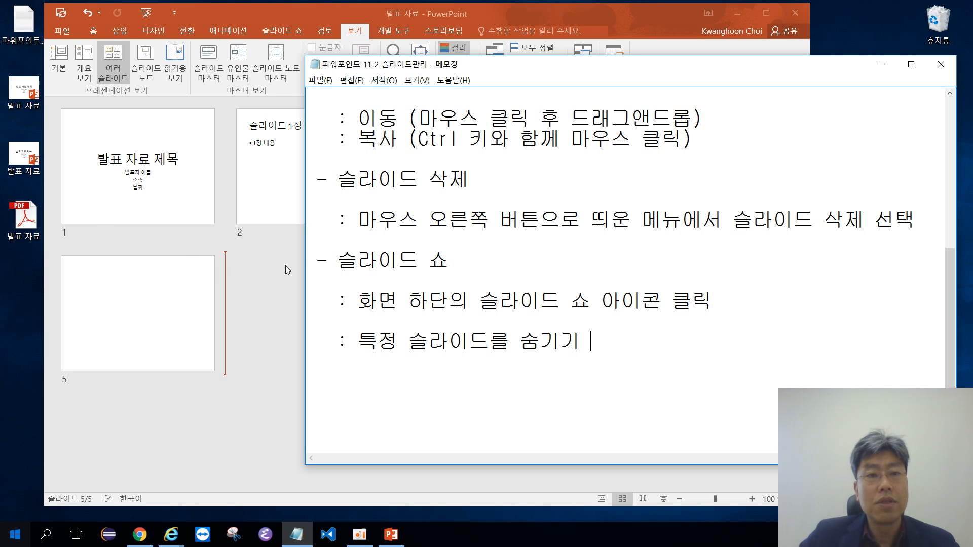
Step: Switch to PowerPoint and hide the blank fifth slide from the slide show
{"action": "left_click", "coordinate": [244, 279]}
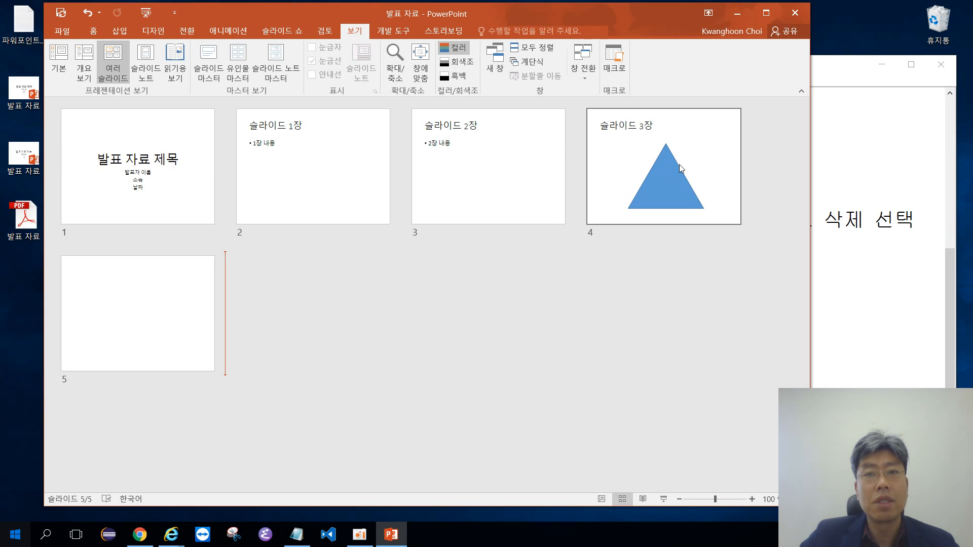
{"action": "left_click", "coordinate": [163, 313]}
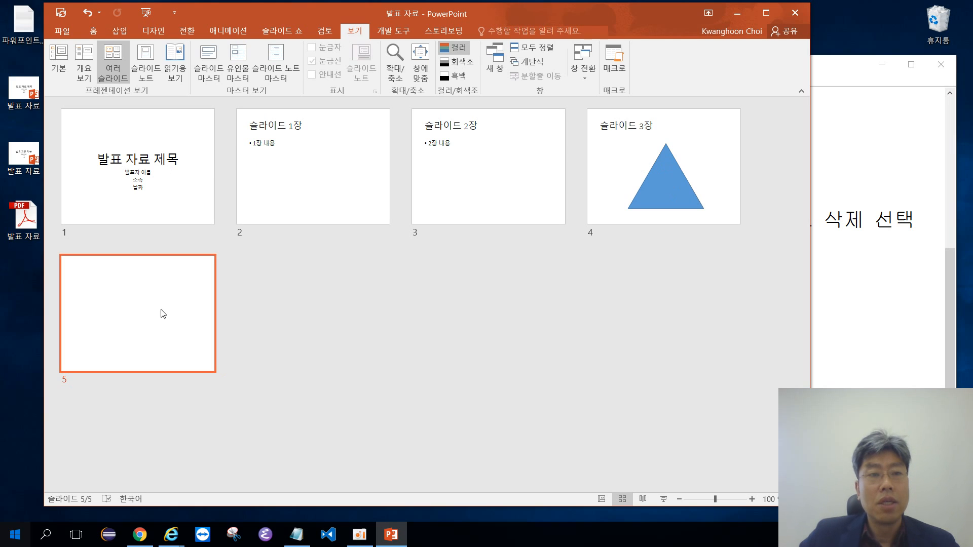
{"action": "right_click", "coordinate": [131, 292]}
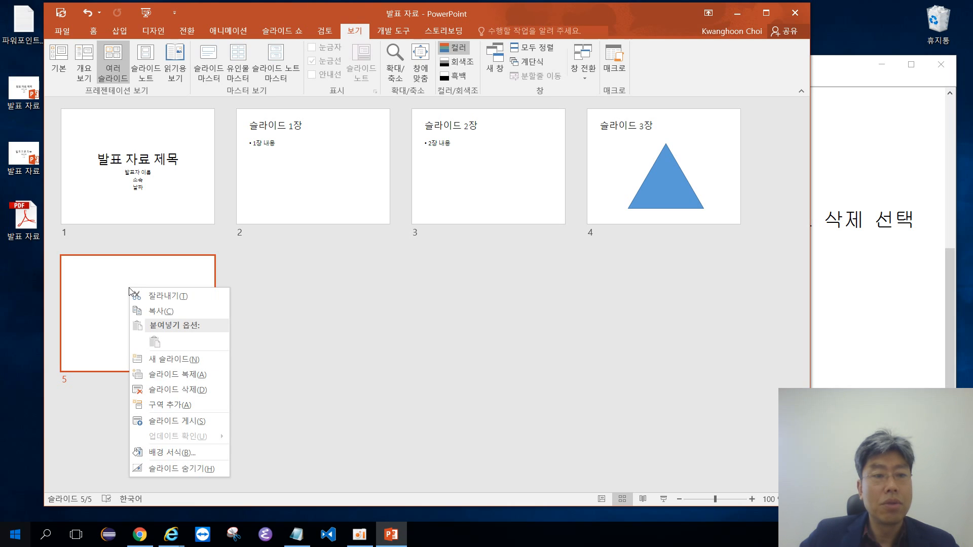
{"action": "left_click", "coordinate": [201, 471]}
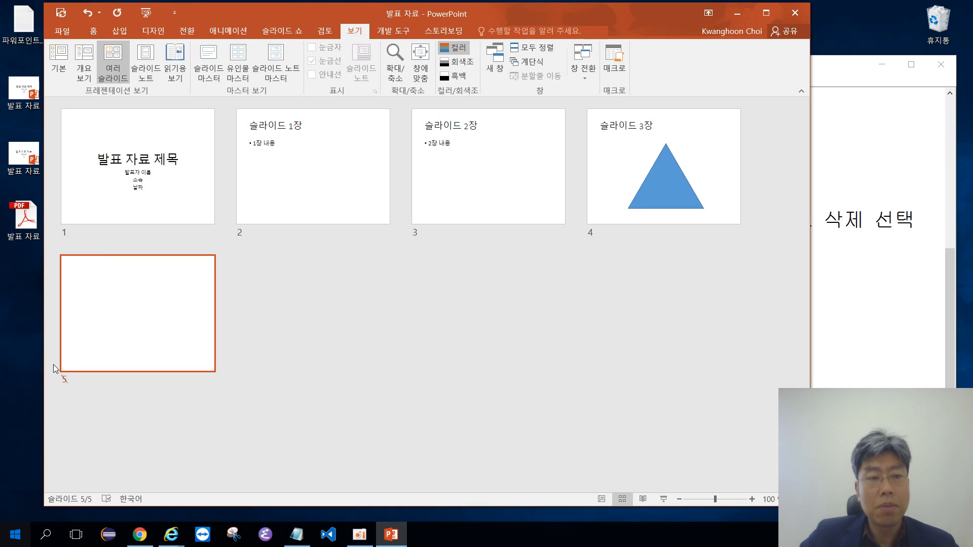
Step: Unhide the blank fifth slide and hide it again
{"action": "right_click", "coordinate": [182, 277]}
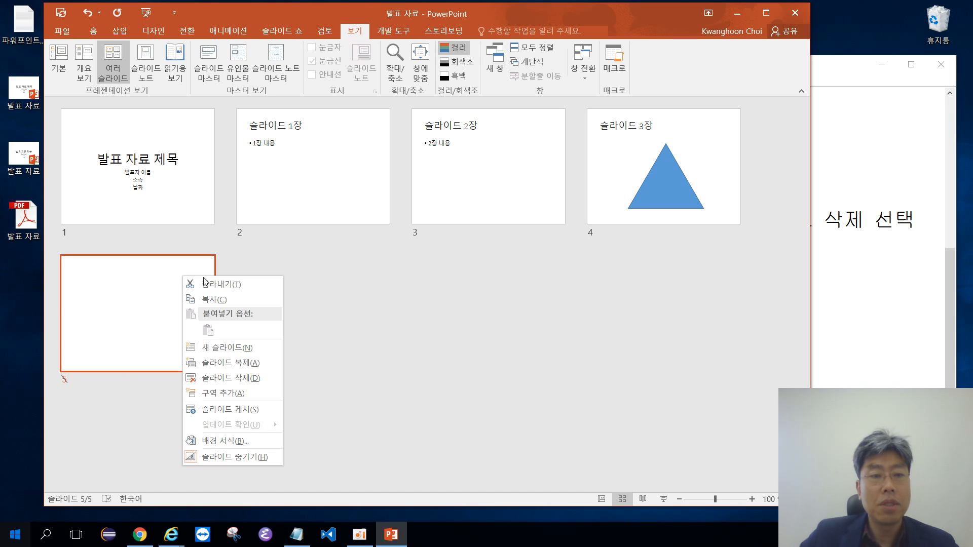
{"action": "left_click", "coordinate": [239, 458]}
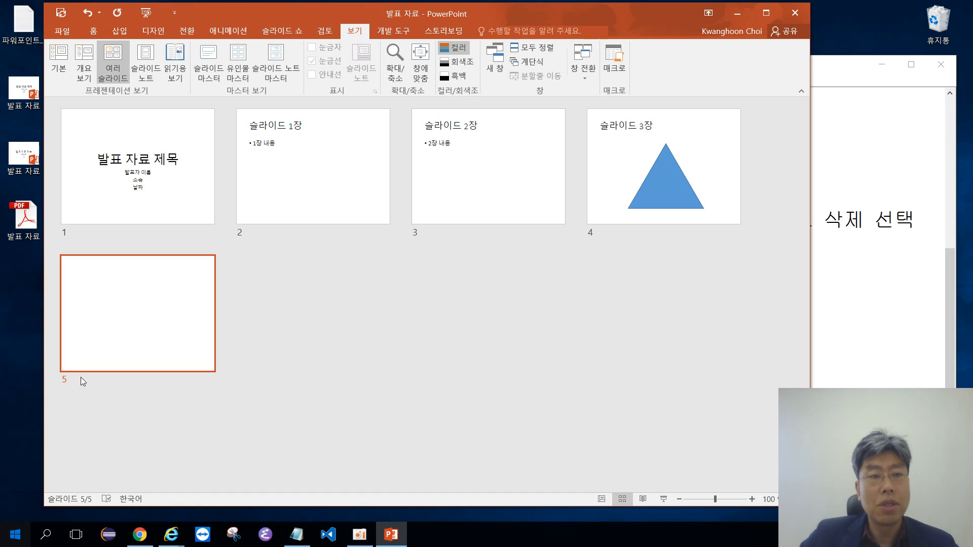
{"action": "right_click", "coordinate": [176, 286]}
{"action": "left_click", "coordinate": [239, 463]}
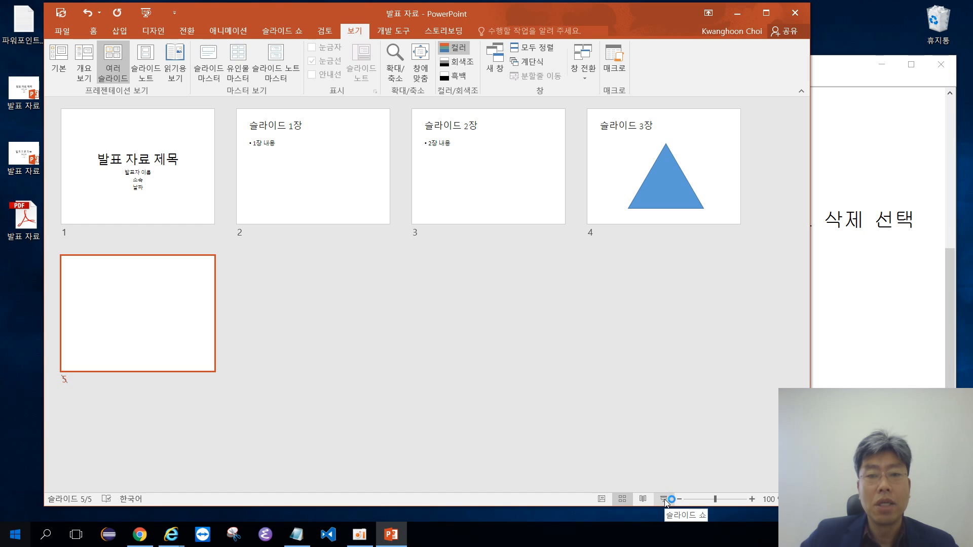
Step: Open the title slide in the normal view and play the slide show from it past 슬라이드 3장
{"action": "left_click", "coordinate": [157, 194]}
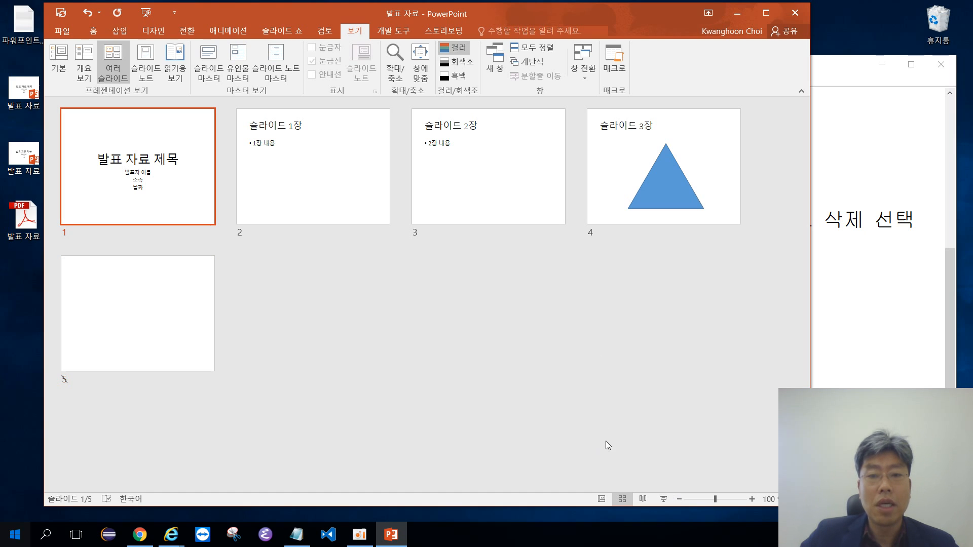
{"action": "left_click", "coordinate": [603, 498]}
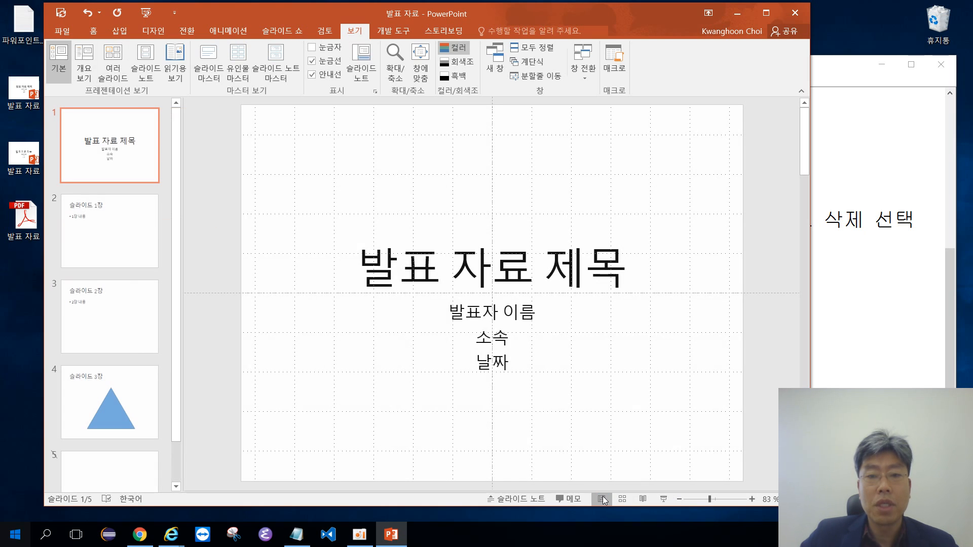
{"action": "left_click", "coordinate": [665, 497]}
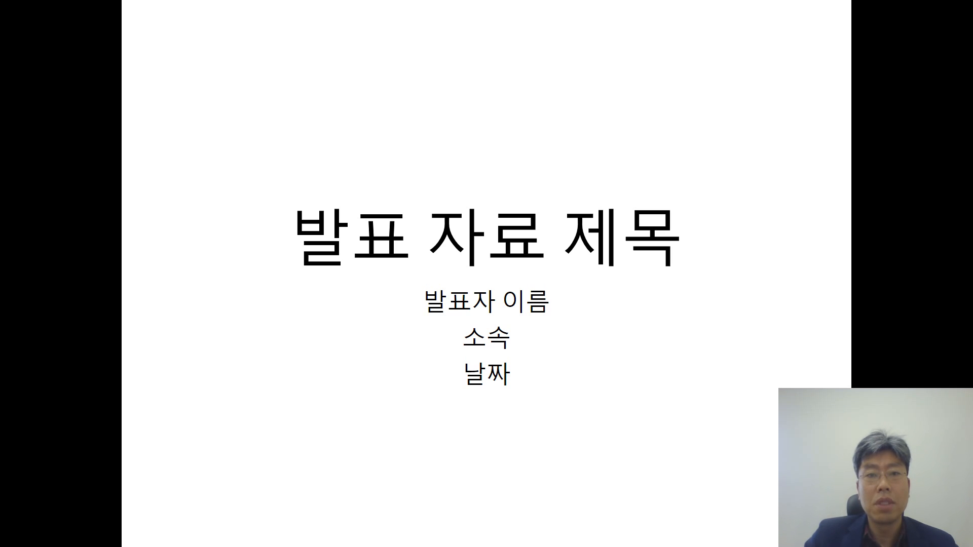
{"action": "key", "text": "Right"}
{"action": "key", "text": "Right"}
{"action": "key", "text": "Right"}
{"action": "key", "text": "Right"}
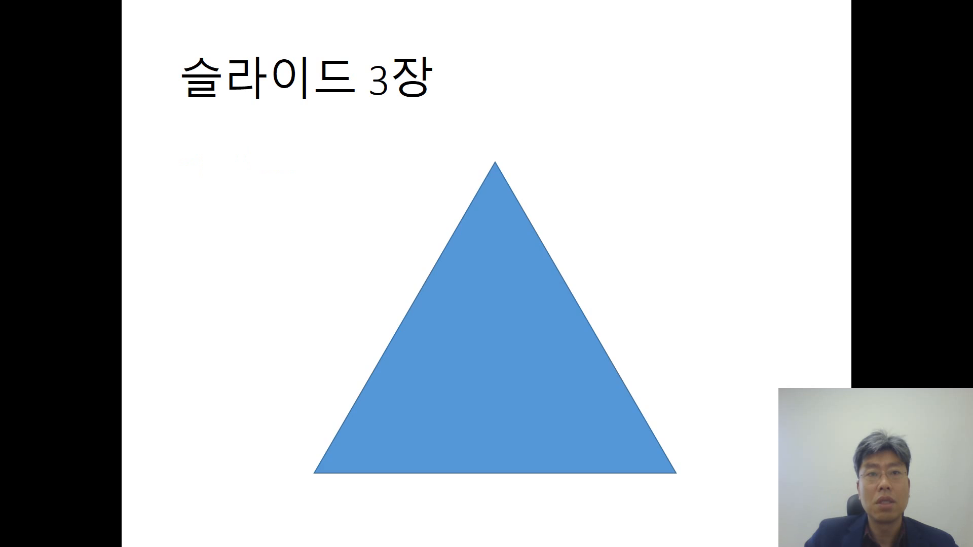
Step: Step back and forth between 슬라이드 3장 and the end of the show, and exit the slide show
{"action": "key", "text": "Left"}
{"action": "key", "text": "Right"}
{"action": "key", "text": "Left"}
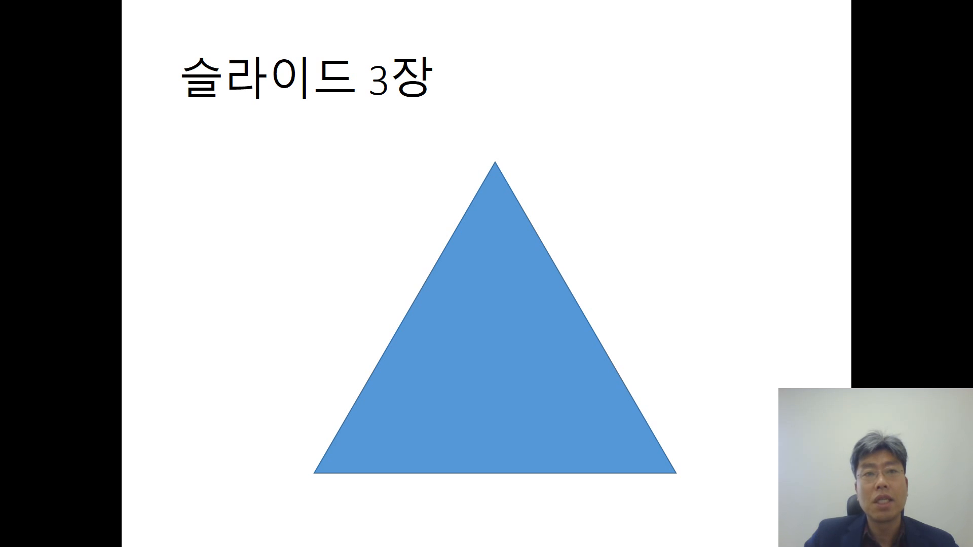
{"action": "key", "text": "Right"}
{"action": "key", "text": "Left"}
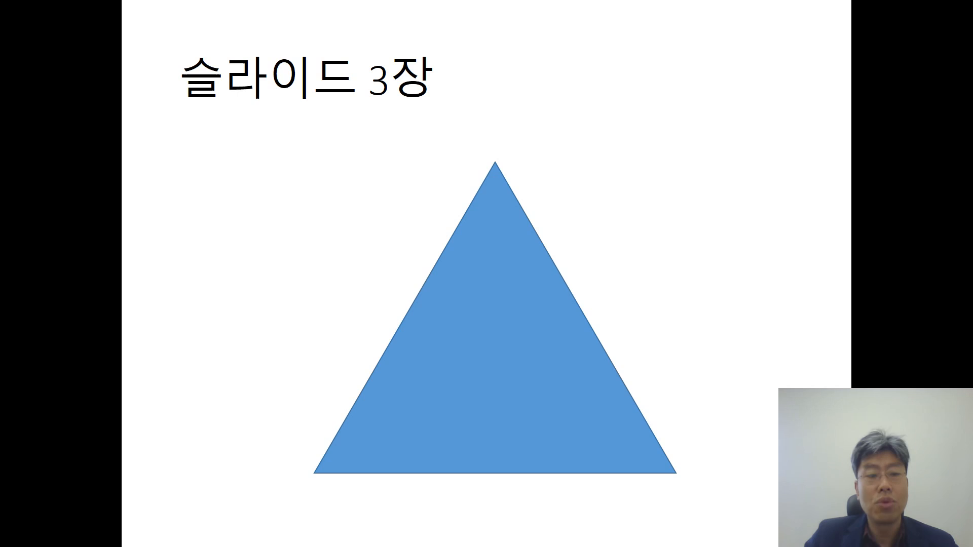
{"action": "key", "text": "Escape"}
Step: Switch to Notepad and start an indented line "여러 슬라이드 -" below the note on hiding a specific slide
{"action": "left_click", "coordinate": [818, 392]}
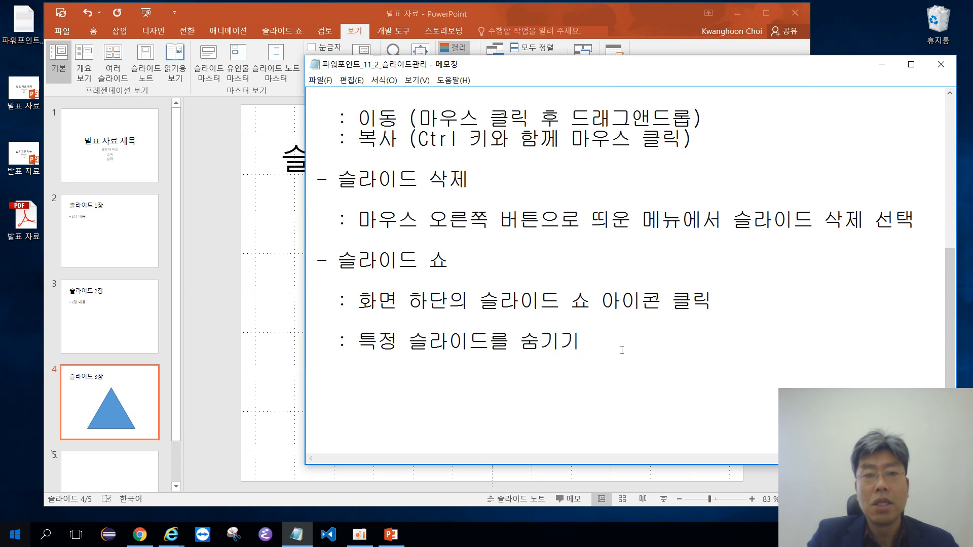
{"action": "key", "text": "Return"}
{"action": "type", "text": "특정 "}
{"action": "type", "text": "슬라이"}
{"action": "key", "text": "BackSpace"}
{"action": "key", "text": "BackSpace"}
{"action": "key", "text": "BackSpace"}
{"action": "key", "text": "BackSpace"}
{"action": "type", "text": "ㅇㅕ러 슬라이드 ㅓ"}
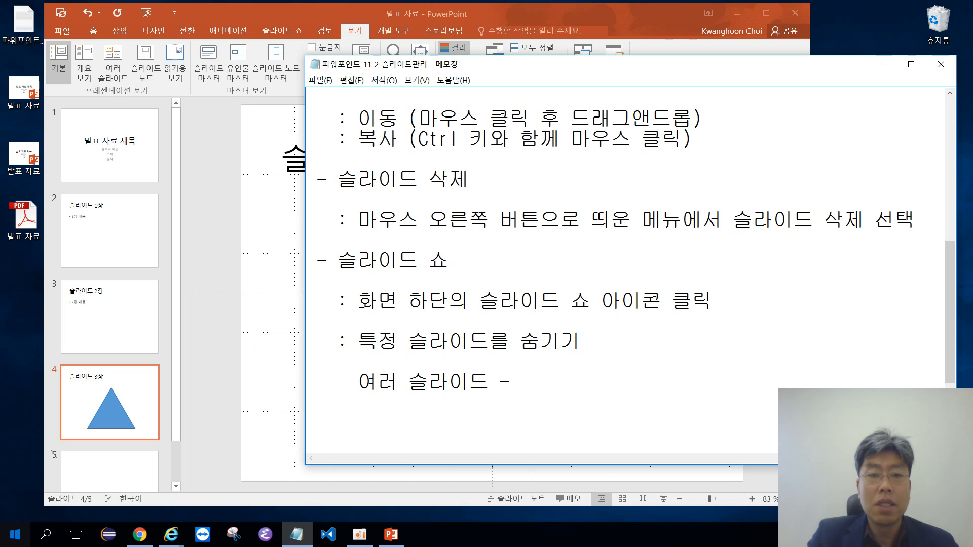
Step: Continue the line after the dash with "숨기고자 하는 슬라이드를 선택"
{"action": "type", "text": " ㅇ"}
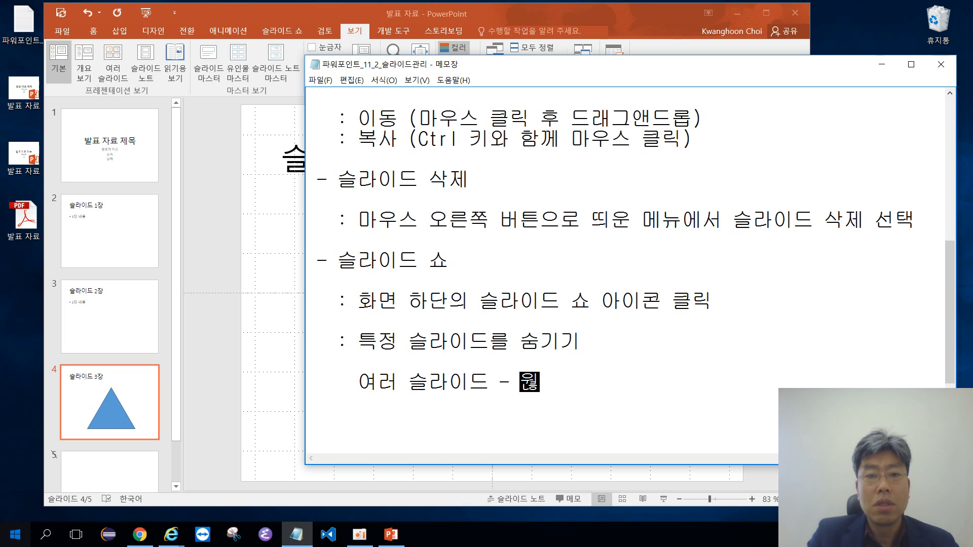
{"action": "key", "text": "BackSpace"}
{"action": "type", "text": "숨기곡ㅏ"}
{"action": "key", "text": "BackSpace"}
{"action": "type", "text": "자 하느ㄴ 슬라이들"}
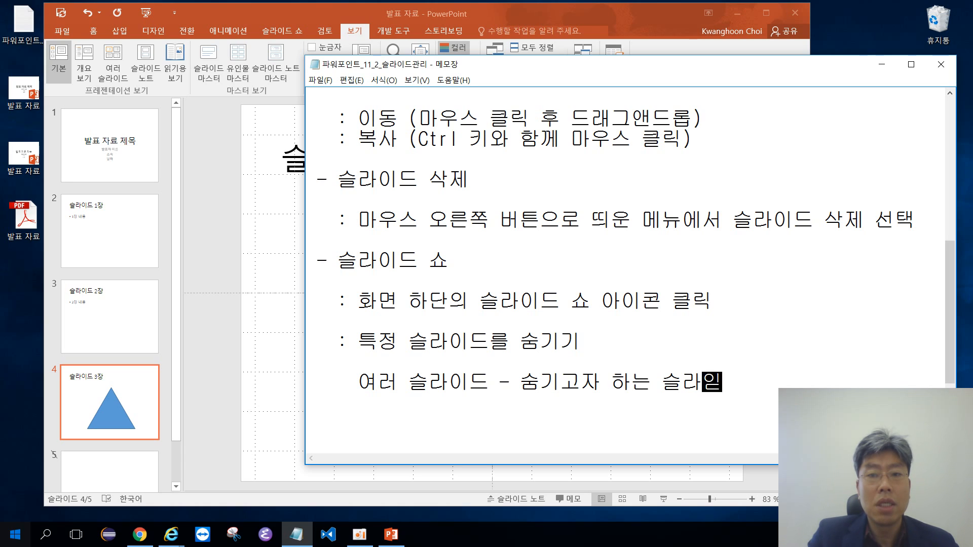
{"action": "type", "text": "ㅡㄹ 선택 "}
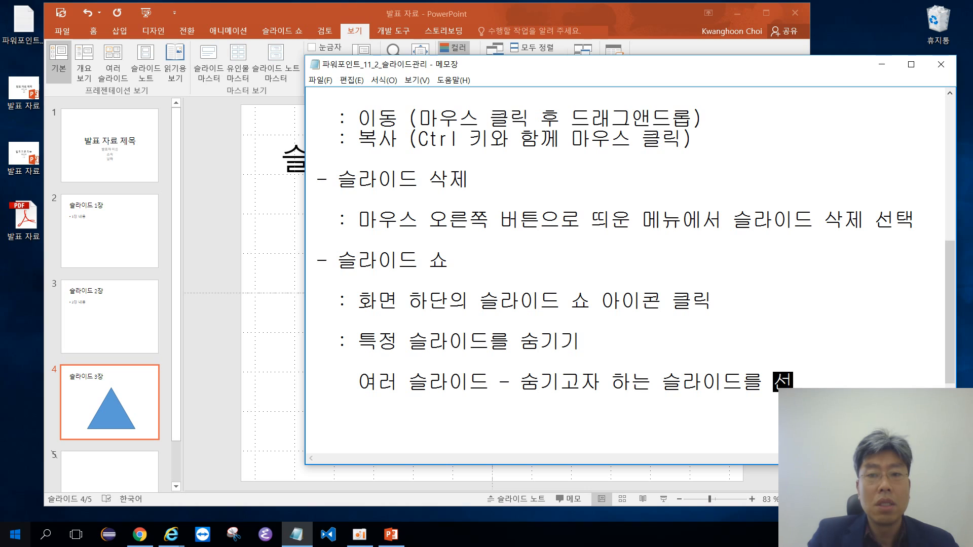
Step: Complete the "여러 슬라이드" note line with "후 오른쪽 마우스 클릭 - 슬라이드 숨기기"
{"action": "type", "text": "후 올"}
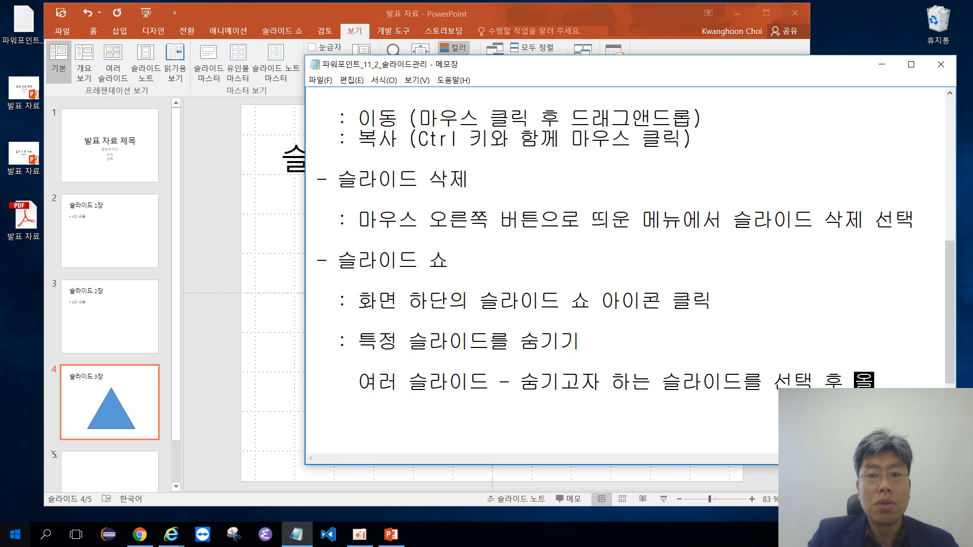
{"action": "type", "text": "ㅡㄴ쪽 마우"}
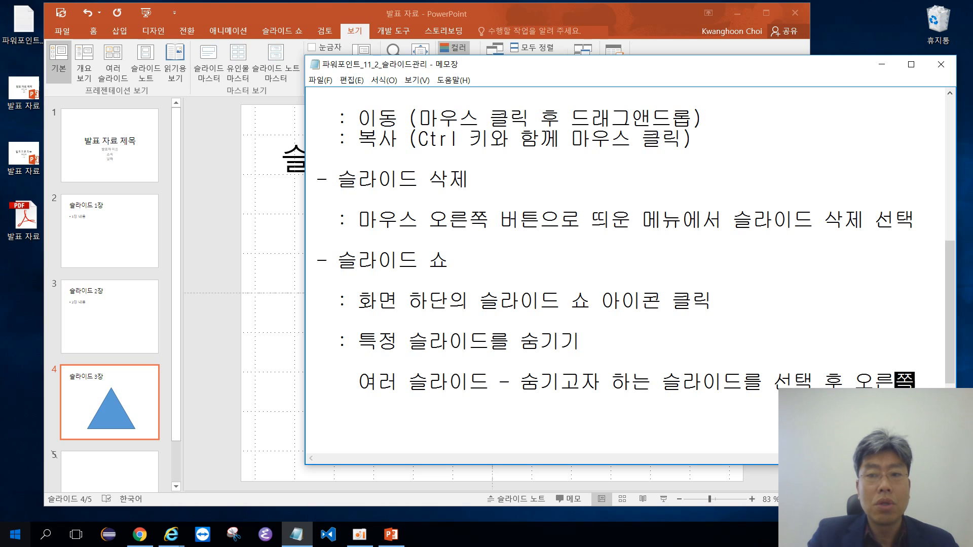
{"action": "type", "text": "스 클릭 슬ㄹ"}
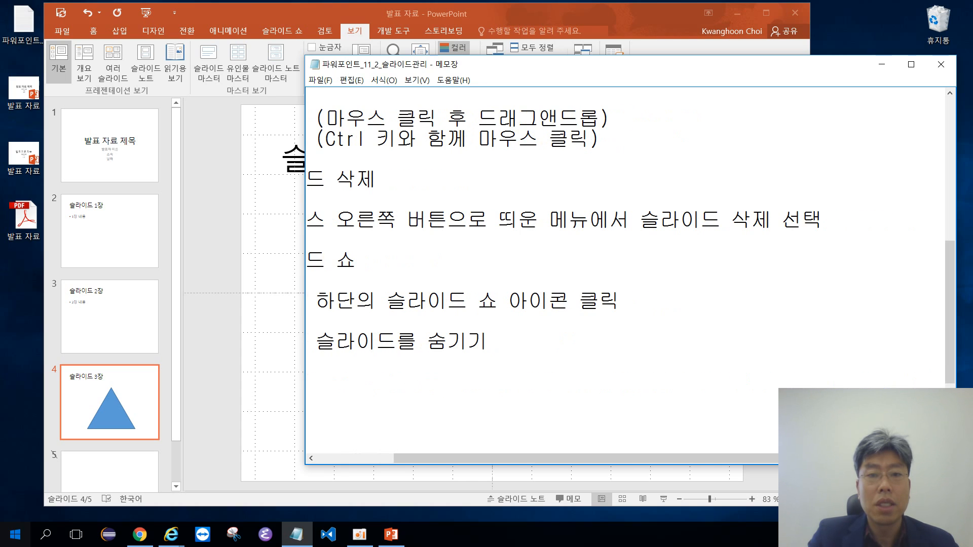
{"action": "key", "text": "BackSpace"}
{"action": "key", "text": "BackSpace"}
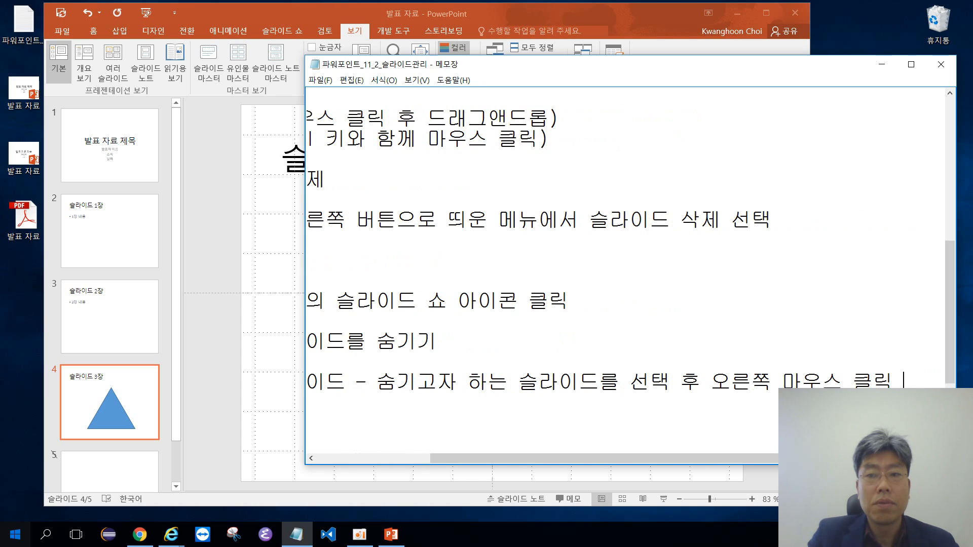
{"action": "type", "text": "- 슬라"}
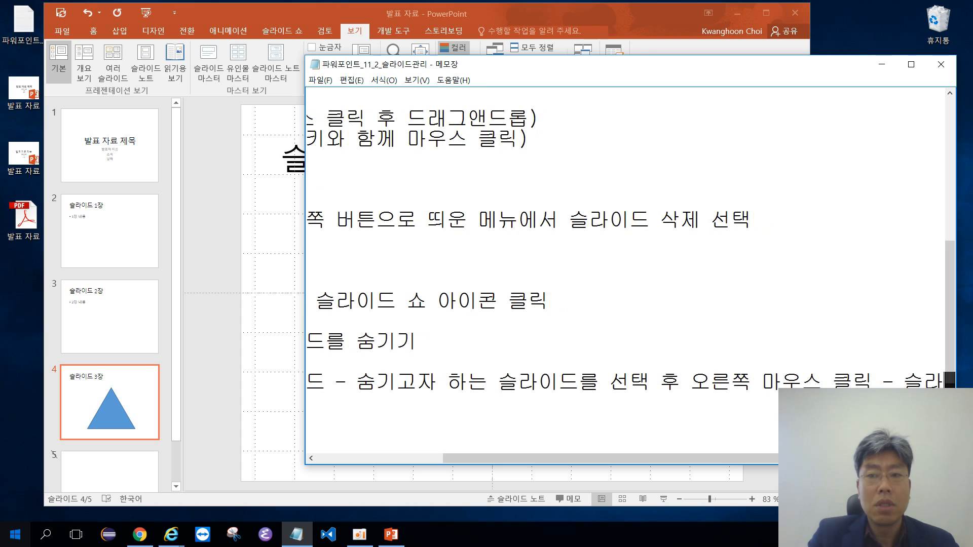
{"action": "type", "text": "이드 숨기기"}
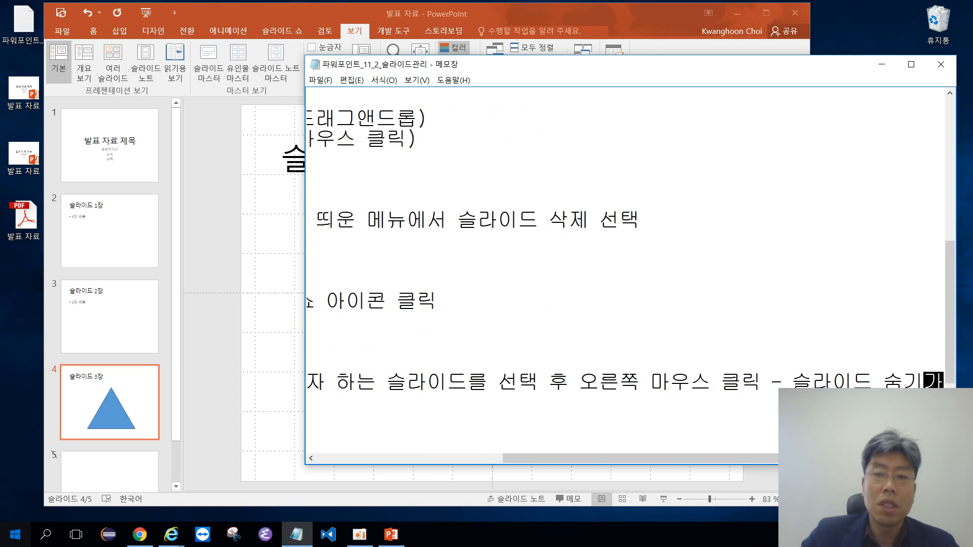
{"action": "key", "text": "BackSpace"}
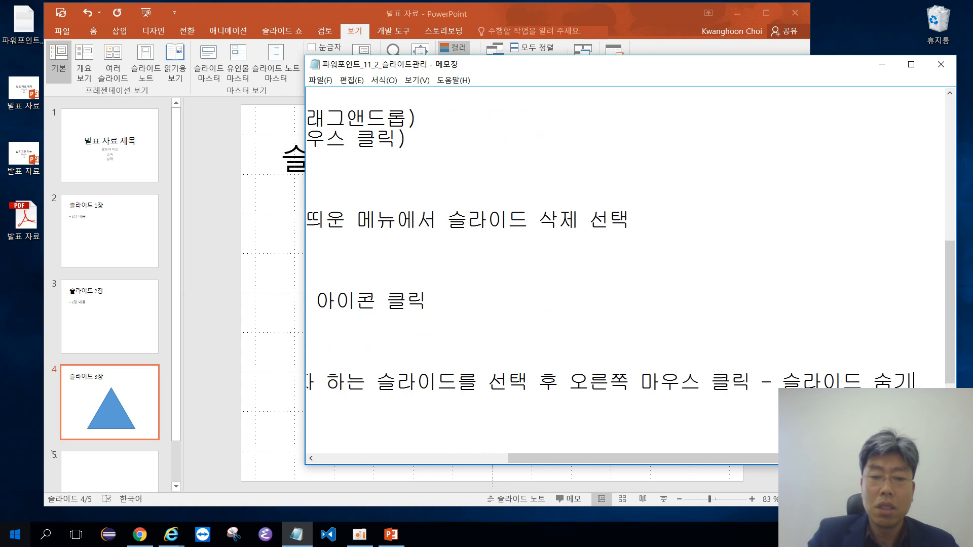
{"action": "type", "text": "기"}
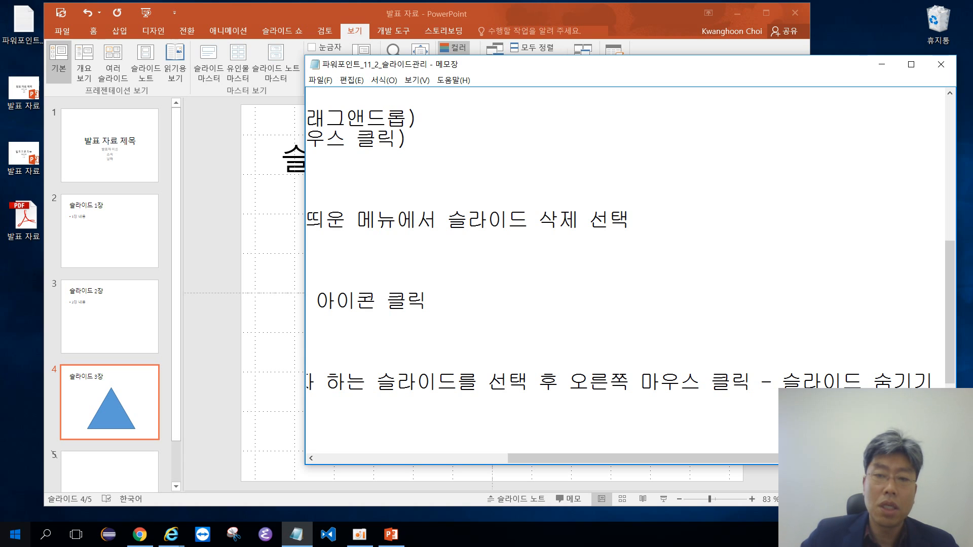
Step: Break the long note into separate indented lines after "여러 슬라이드 -" and before the final "슬라이드 숨기기"
{"action": "scroll", "coordinate": [571, 379], "scroll_direction": "down", "scroll_amount": 1}
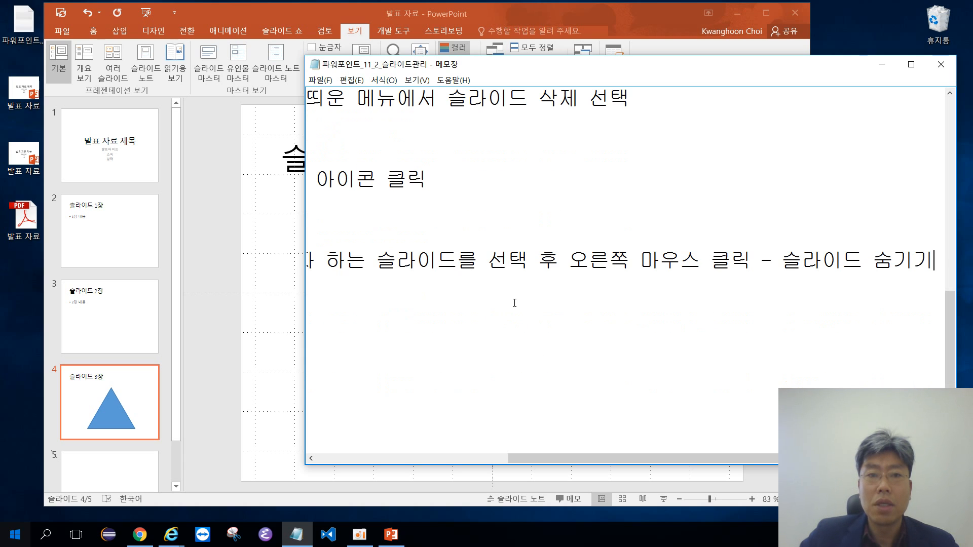
{"action": "left_click_drag", "start_coordinate": [571, 456], "coordinate": [382, 457]}
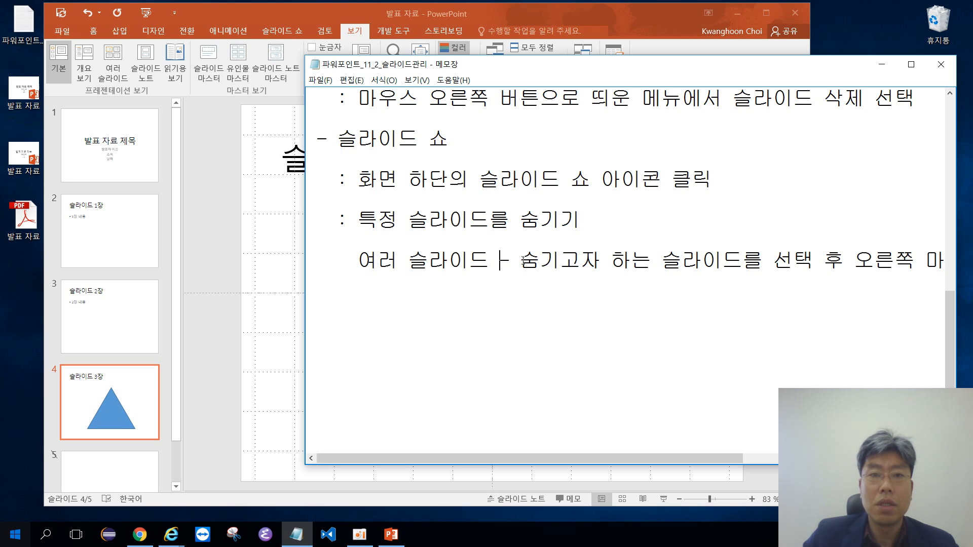
{"action": "key", "text": "Return"}
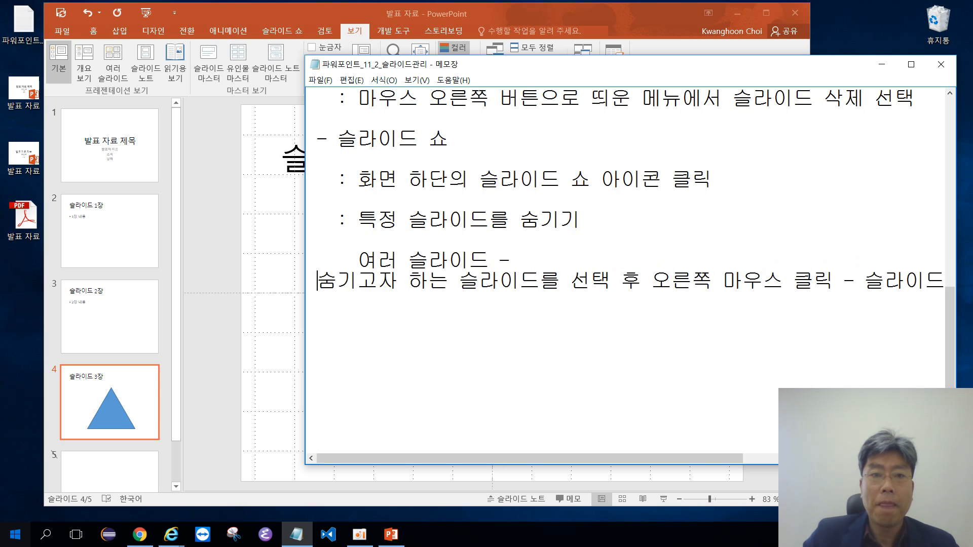
{"action": "left_click", "coordinate": [881, 281]}
{"action": "key", "text": "Right"}
{"action": "key", "text": "Right"}
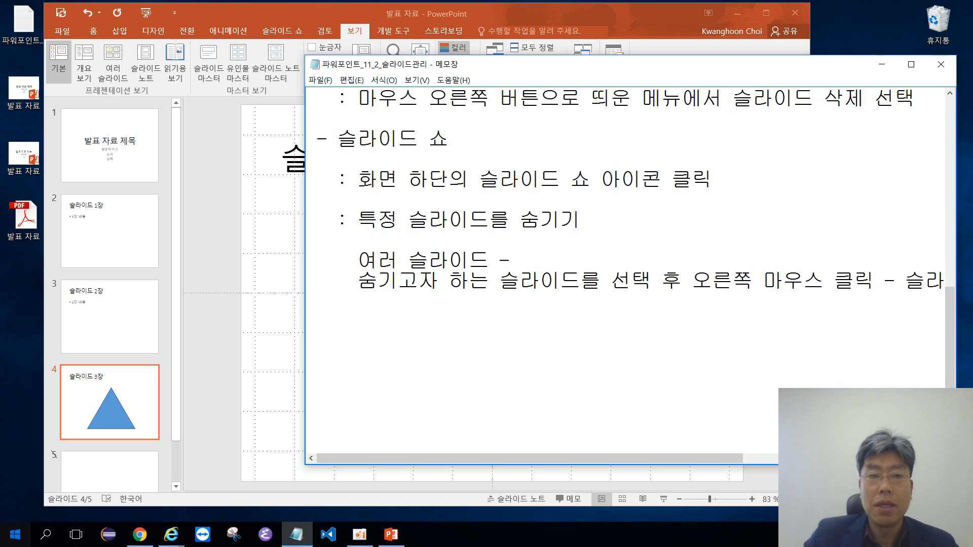
{"action": "key", "text": "Return"}
{"action": "key", "text": "Up"}
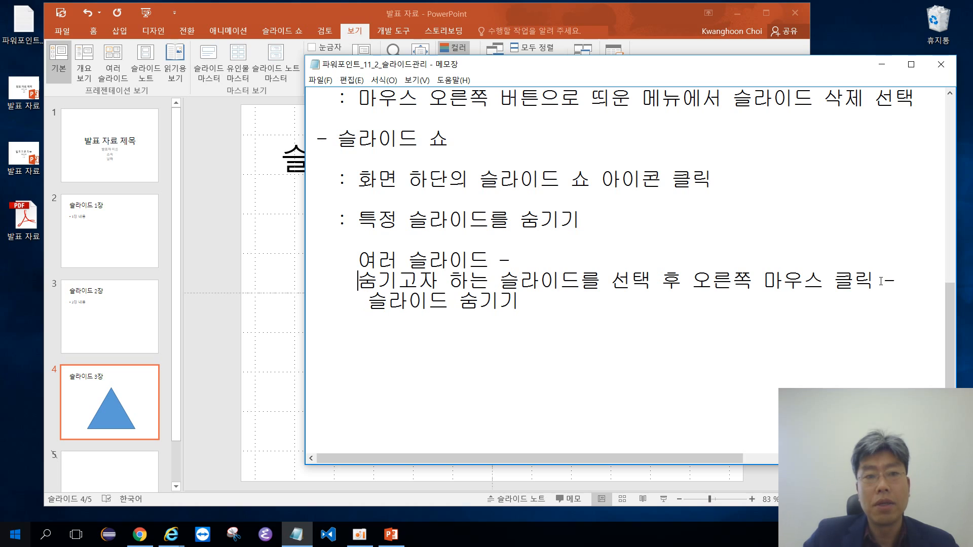
Step: Indent the two lines under "여러 슬라이드" slightly further and start each with a dash
{"action": "type", "text": "-"}
{"action": "key", "text": "Down"}
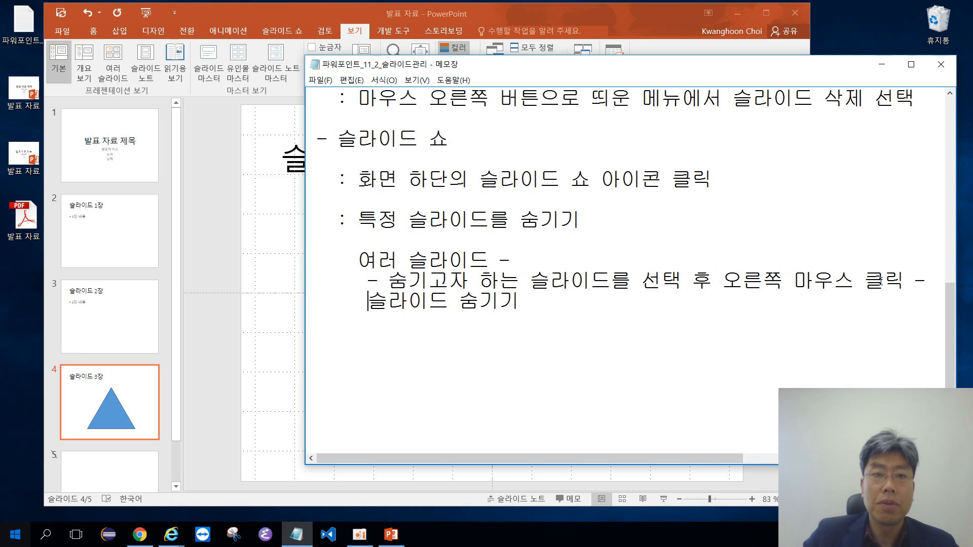
{"action": "key", "text": "Right"}
{"action": "type", "text": "-"}
{"action": "key", "text": "Up"}
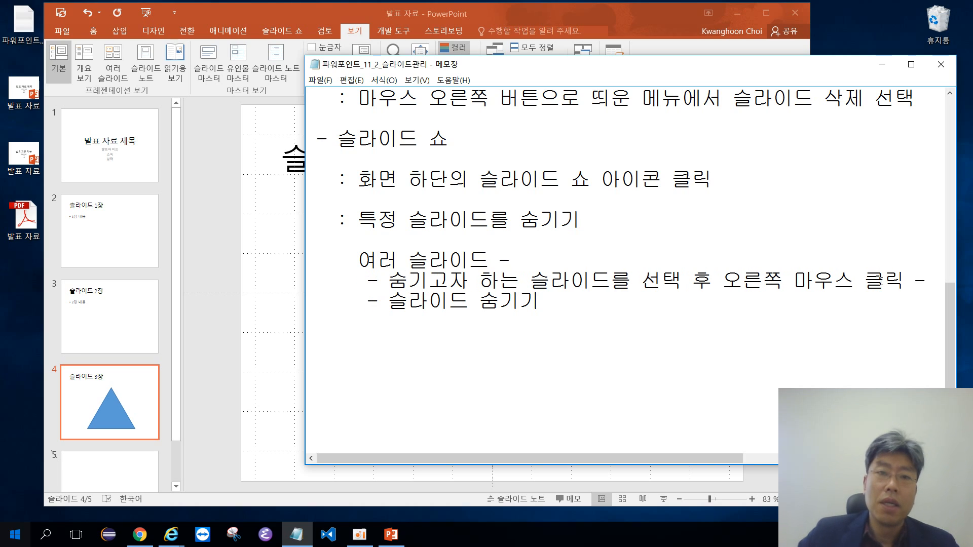
Step: Remove the trailing dashes after "여러 슬라이드" and "오른쪽 마우스 클릭", and move the Notepad window higher on the desktop
{"action": "left_click", "coordinate": [520, 253]}
{"action": "key", "text": "BackSpace"}
{"action": "key", "text": "BackSpace"}
{"action": "key", "text": "BackSpace"}
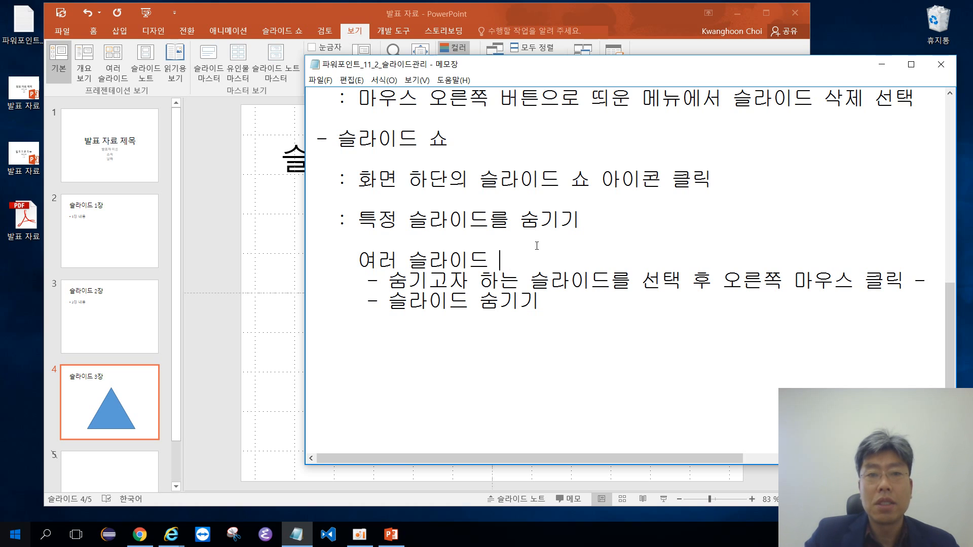
{"action": "left_click", "coordinate": [922, 287]}
{"action": "key", "text": "BackSpace"}
{"action": "key", "text": "BackSpace"}
{"action": "left_click_drag", "start_coordinate": [709, 71], "coordinate": [711, 33]}
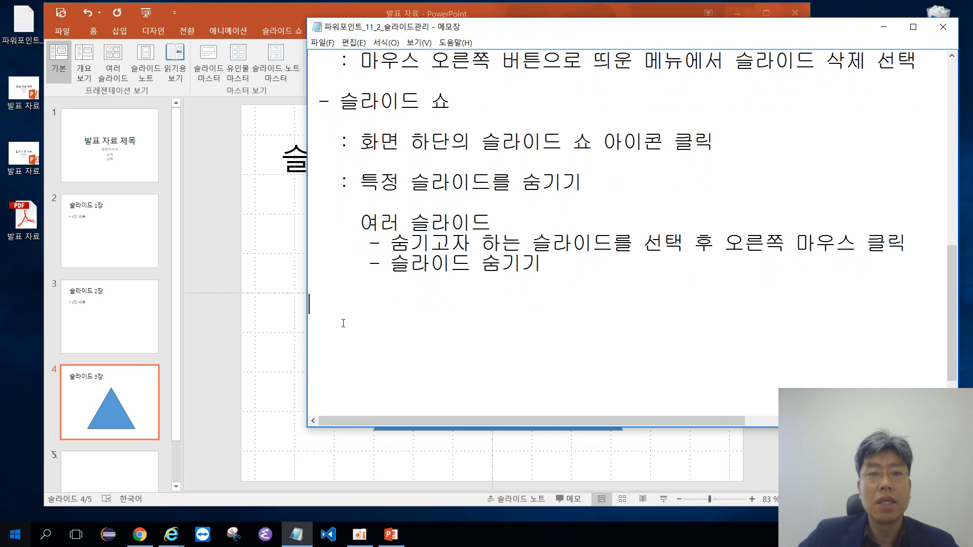